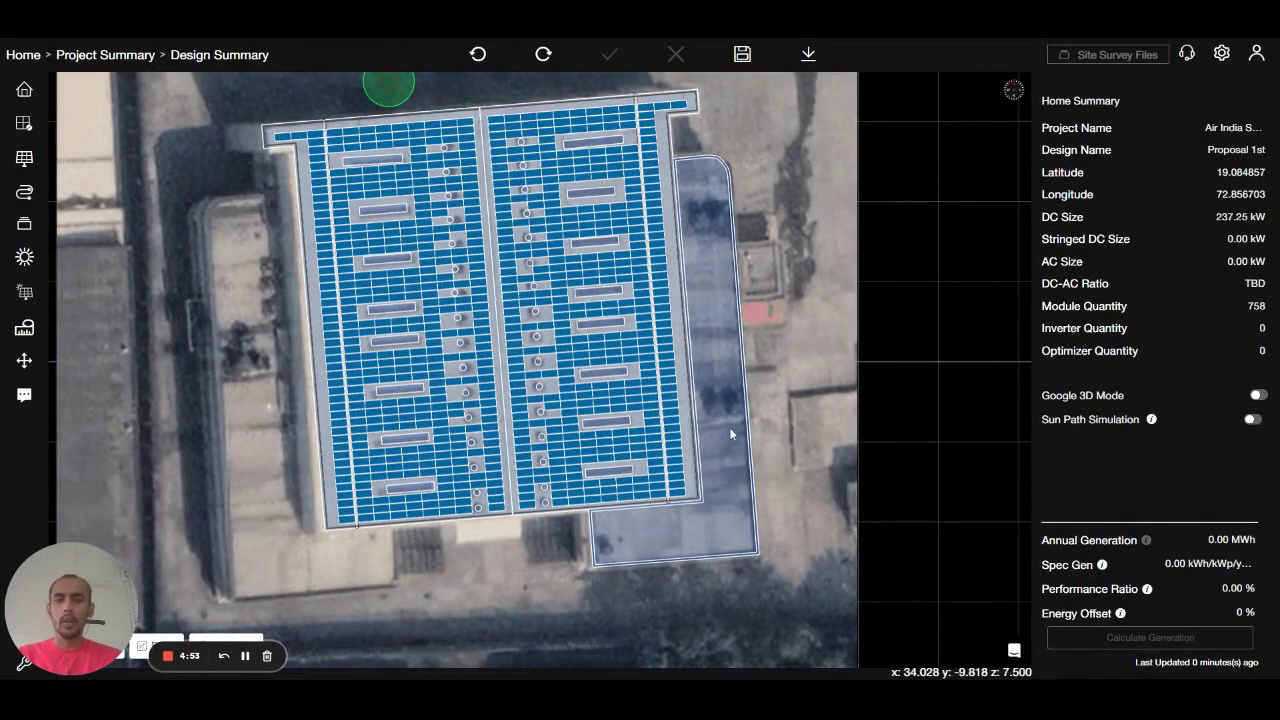
Auto-fill the empty lower roof section with modules, then undo the fill.
{"action": "left_click", "coordinate": [726, 411]}
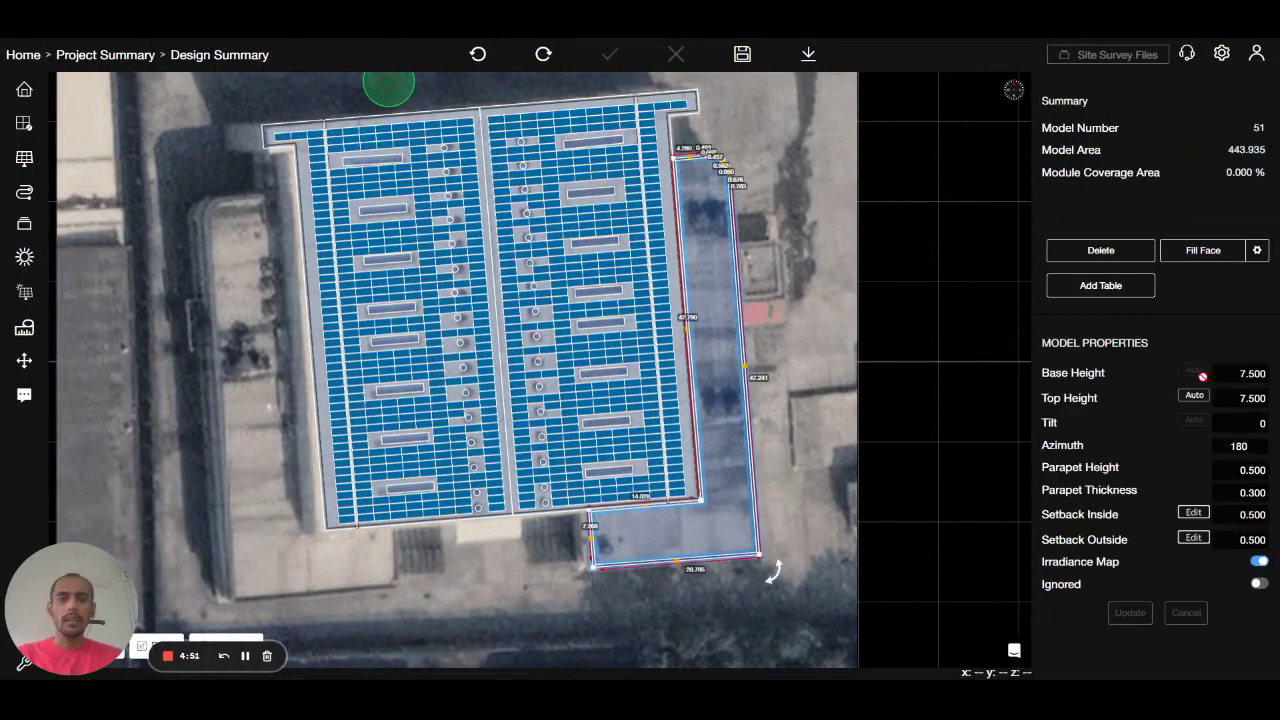
{"action": "left_click", "coordinate": [1218, 263]}
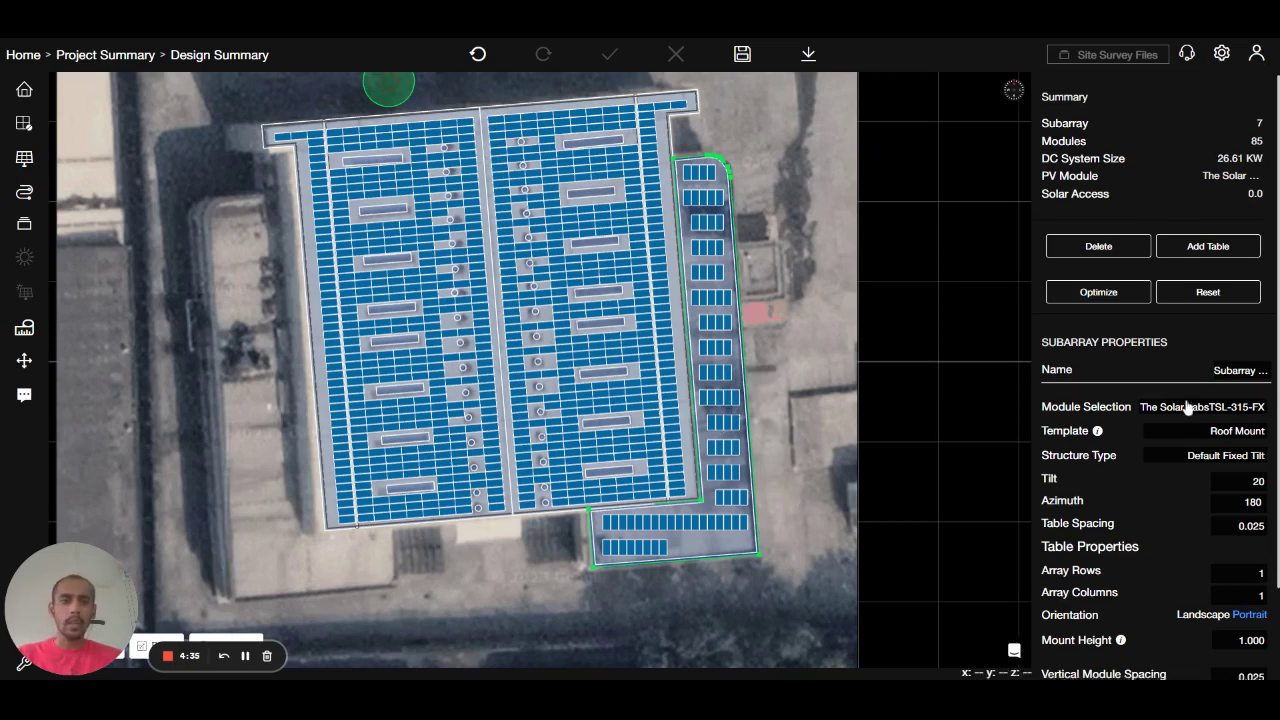
{"action": "scroll", "coordinate": [1180, 400], "scroll_direction": "down", "scroll_amount": 2}
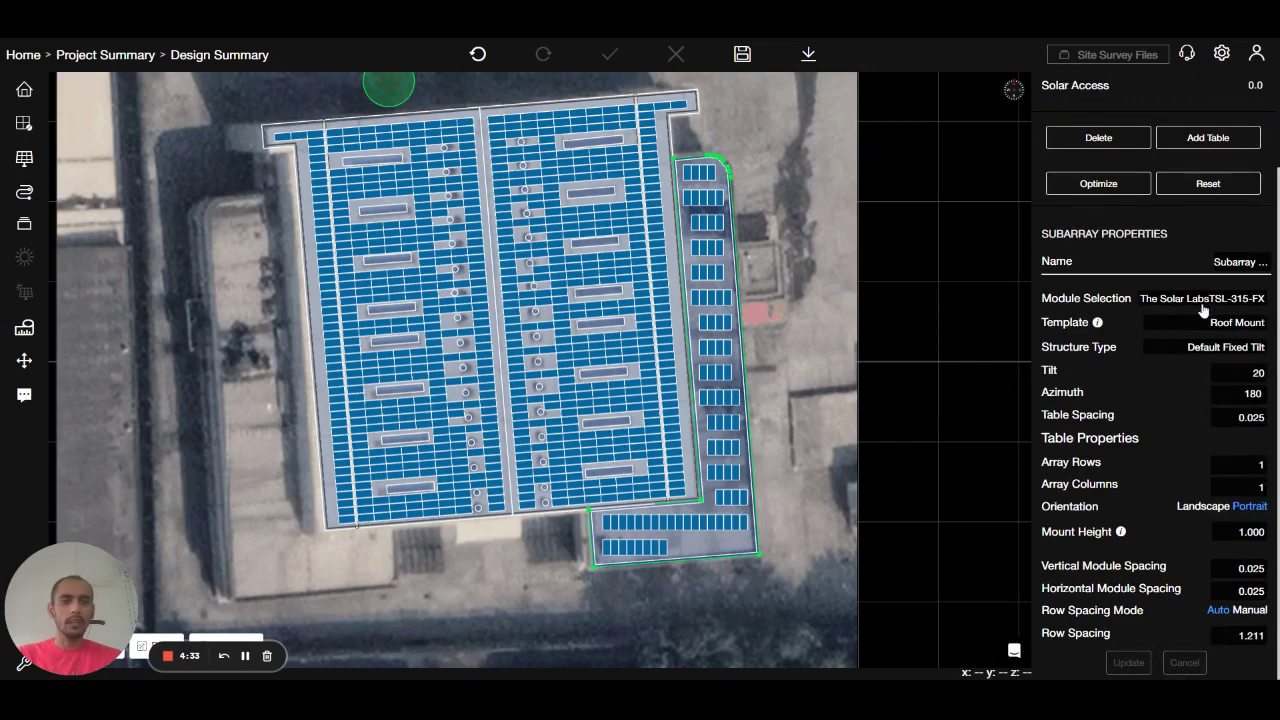
{"action": "left_click", "coordinate": [800, 392]}
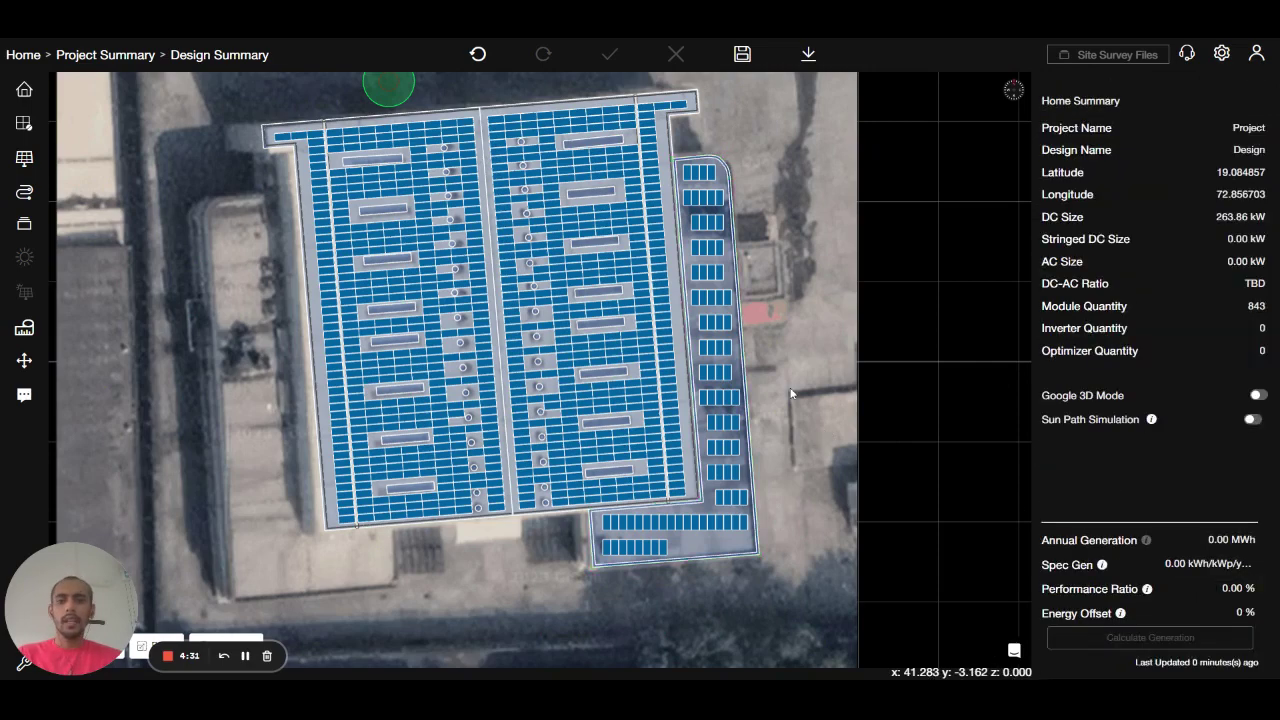
{"action": "key", "text": "ctrl+z"}
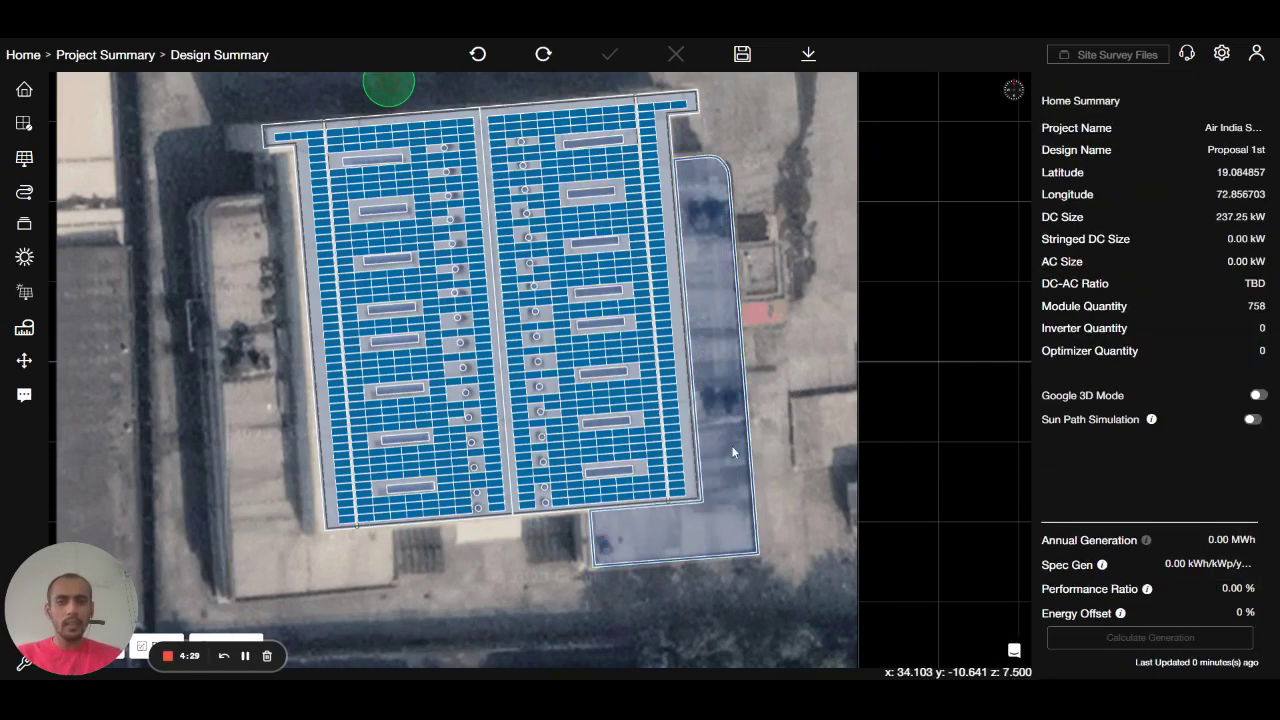
Reselect the lower roof and review its subarray settings, cancelling without adding modules.
{"action": "left_click", "coordinate": [732, 452]}
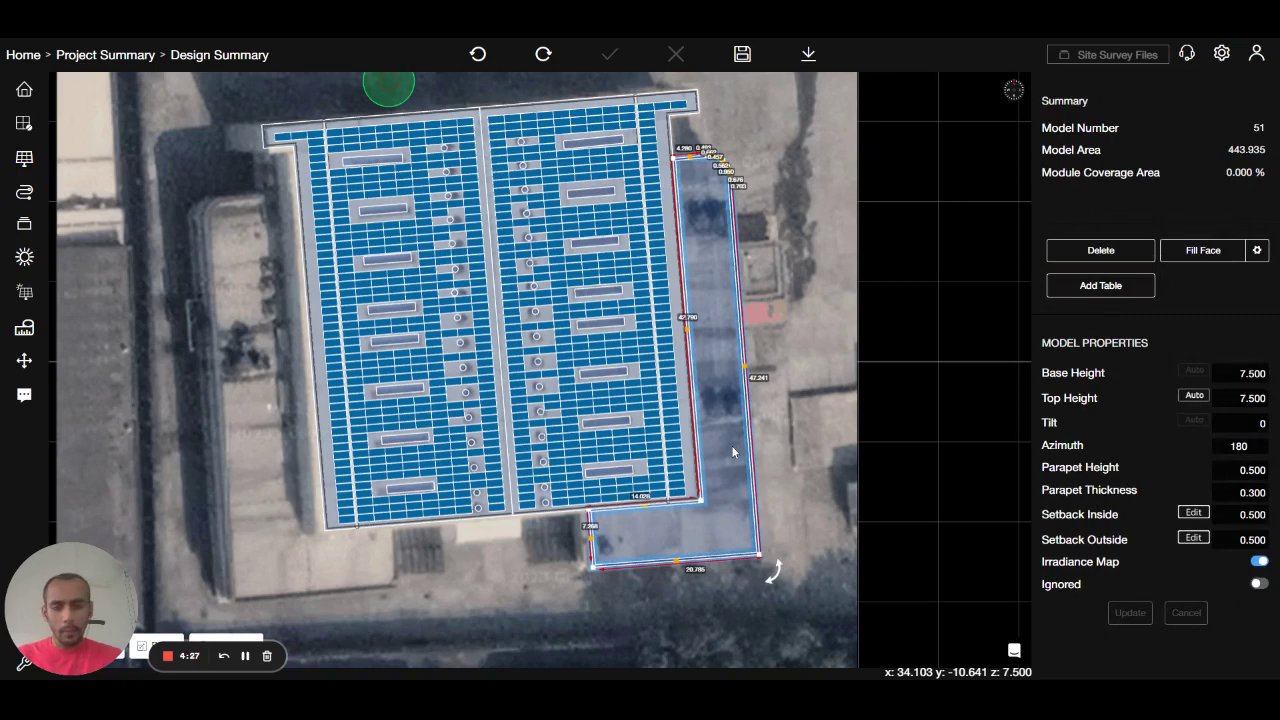
{"action": "left_click", "coordinate": [1258, 252]}
{"action": "scroll", "coordinate": [1186, 370], "scroll_direction": "down", "scroll_amount": 2}
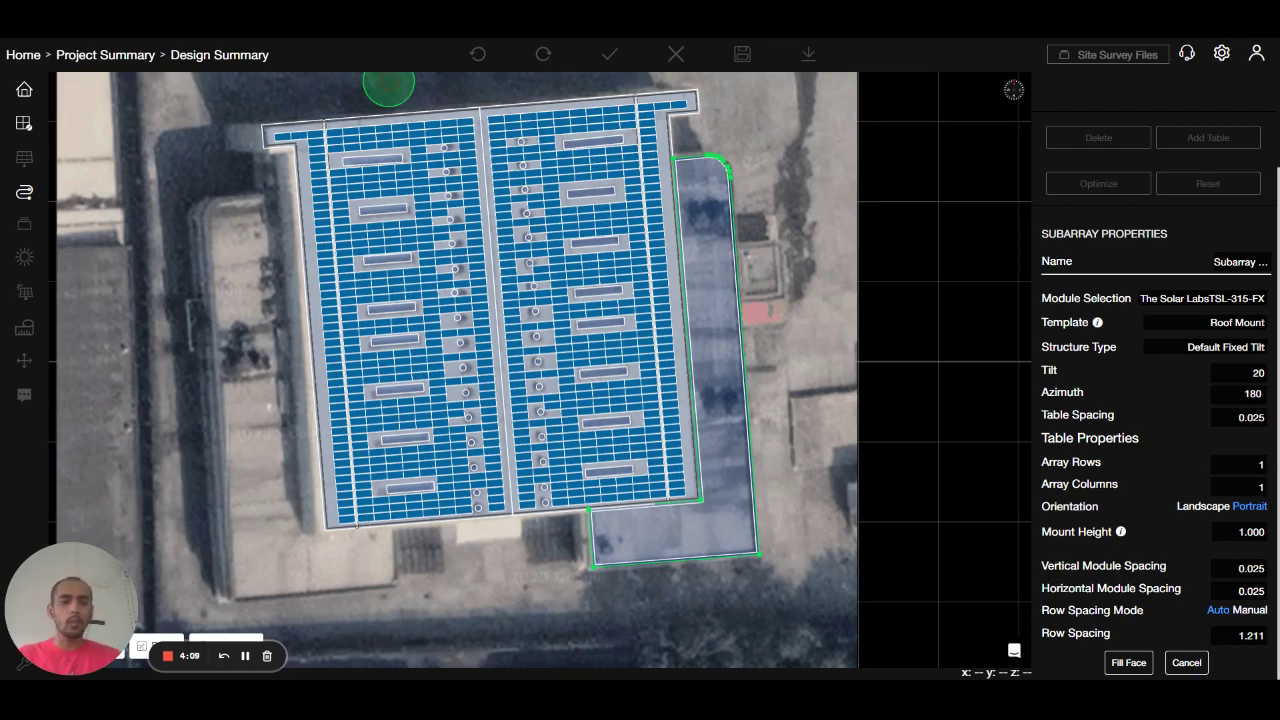
{"action": "left_click", "coordinate": [1186, 665]}
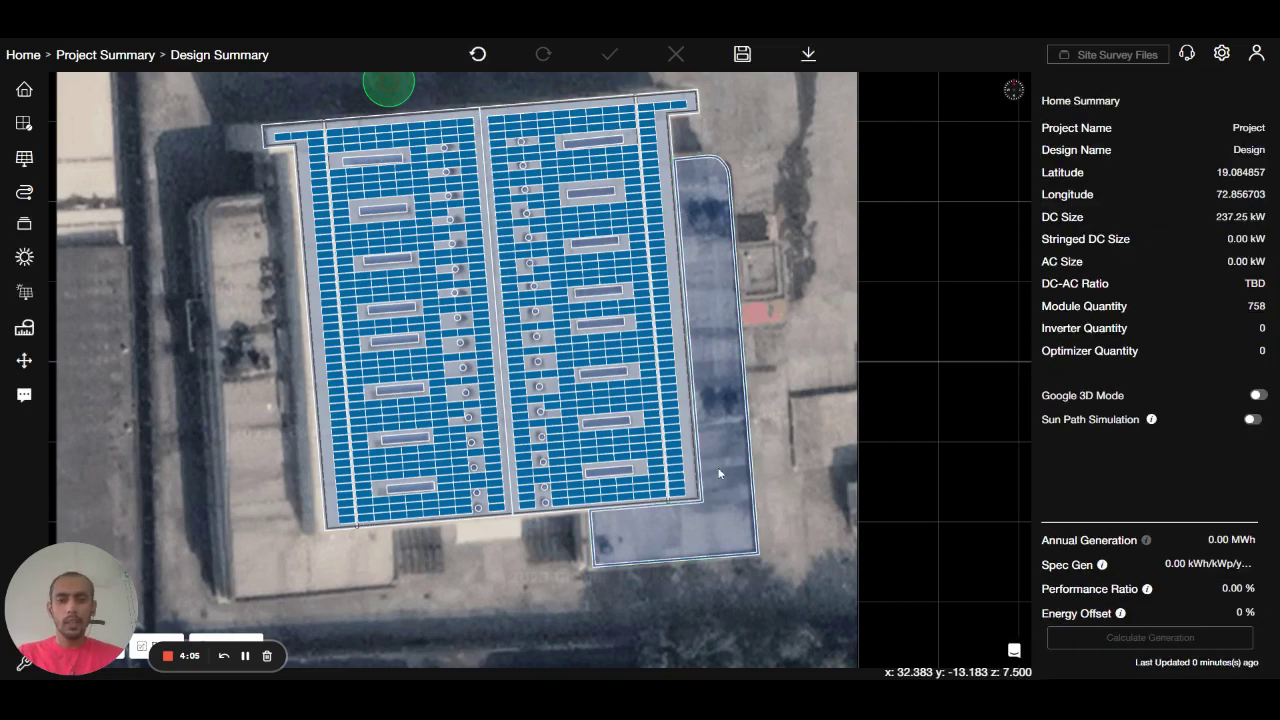
Start adding module tables on the L-shaped lower roof with 5 rows per table.
{"action": "left_click", "coordinate": [719, 474]}
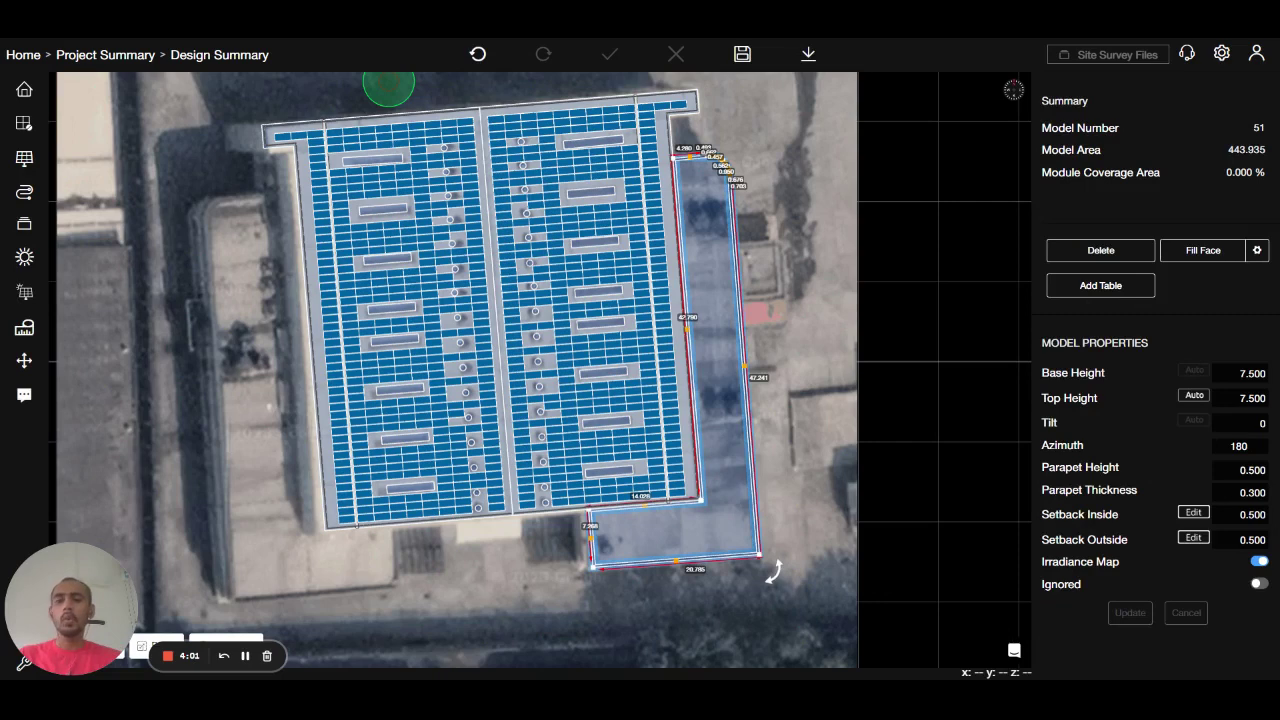
{"action": "left_click", "coordinate": [1104, 284]}
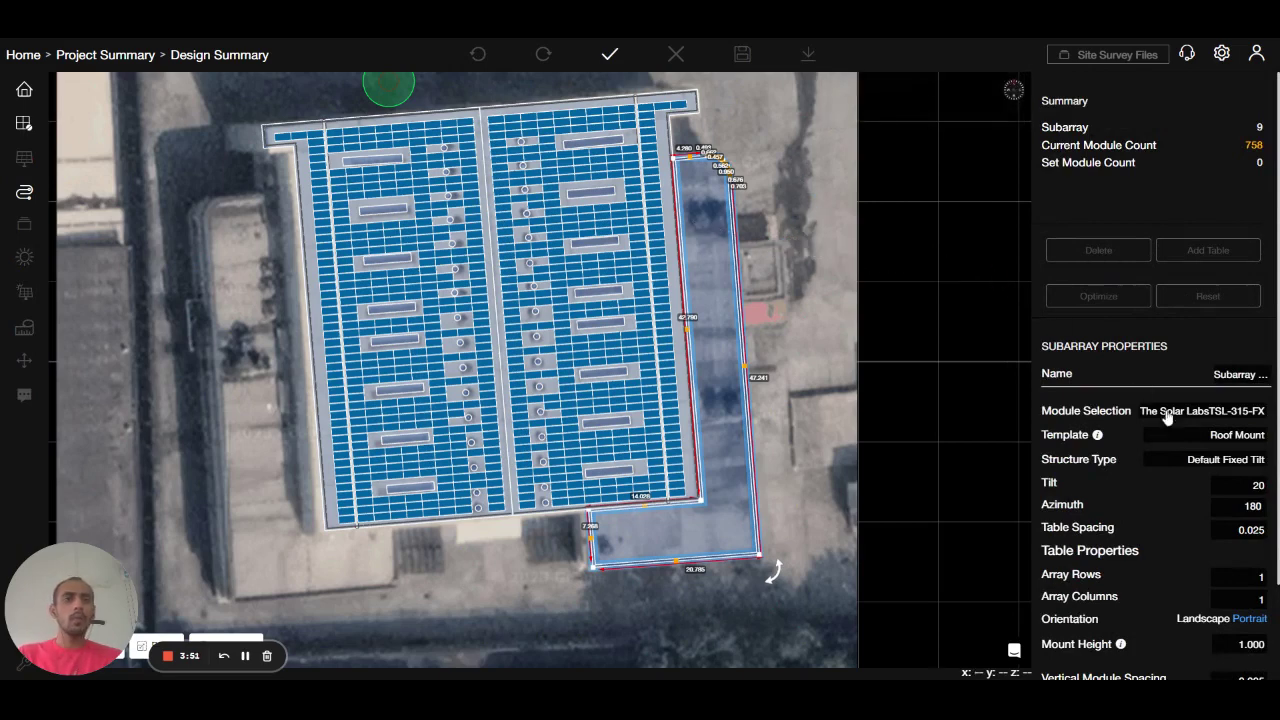
{"action": "scroll", "coordinate": [1150, 400], "scroll_direction": "down", "scroll_amount": 2}
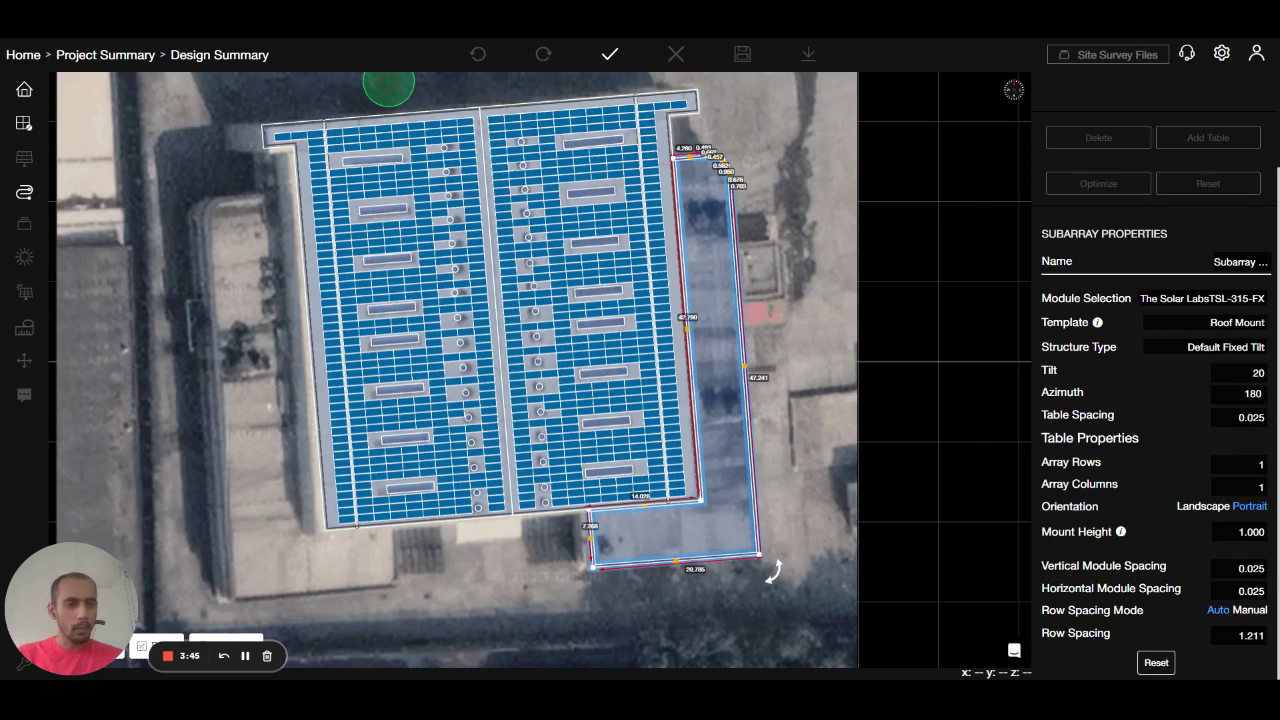
{"action": "left_click", "coordinate": [1238, 464]}
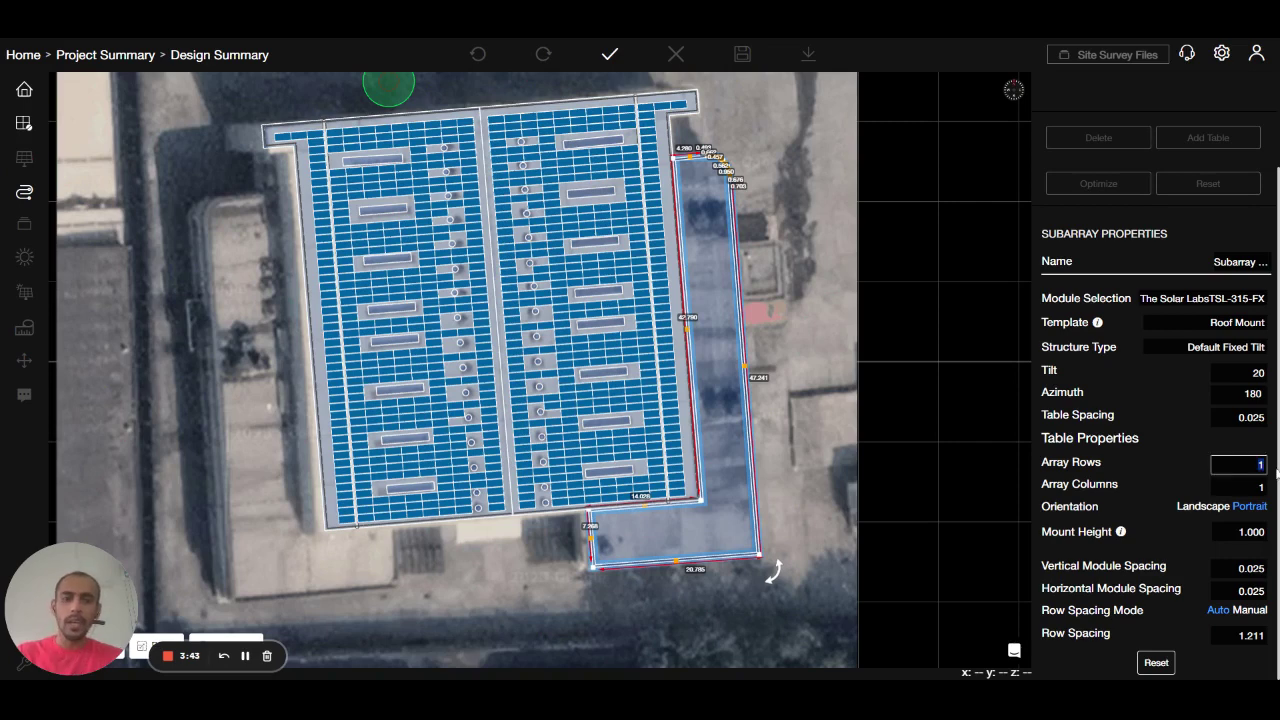
{"action": "type", "text": "5"}
{"action": "key", "text": "Tab"}
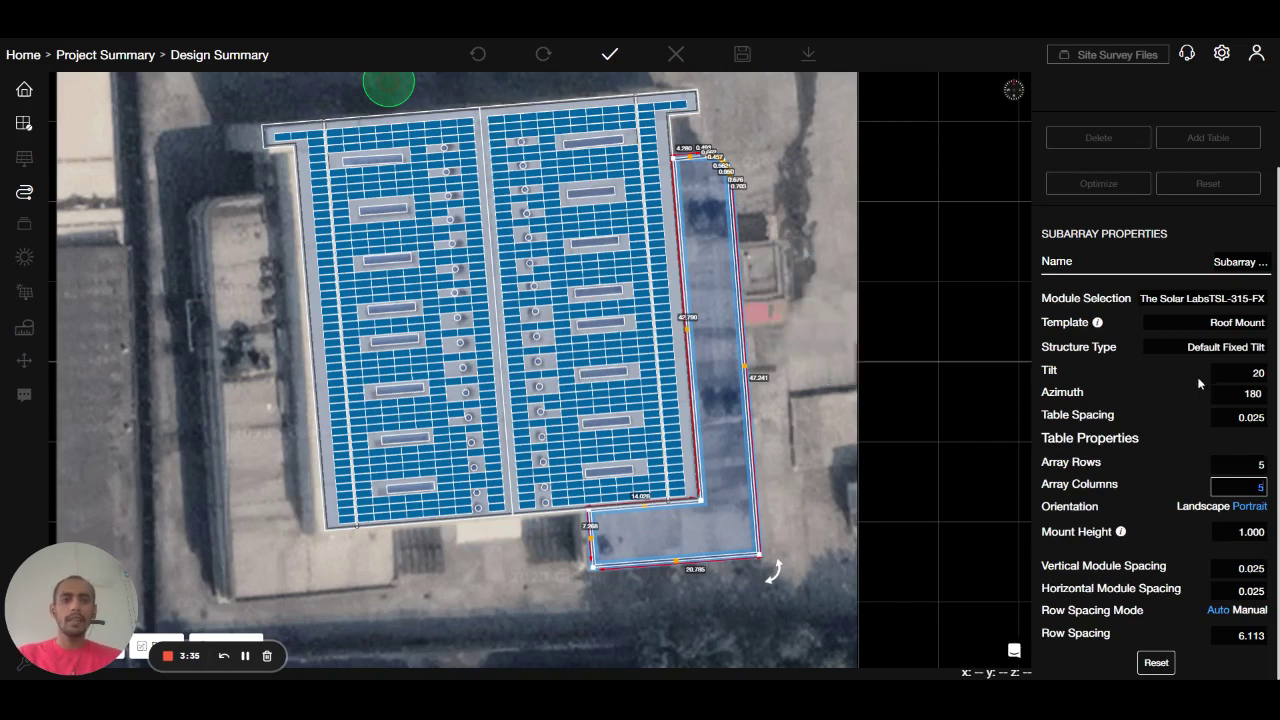
Check the suggested azimuth values and browse the module catalogue.
{"action": "left_click", "coordinate": [1240, 394]}
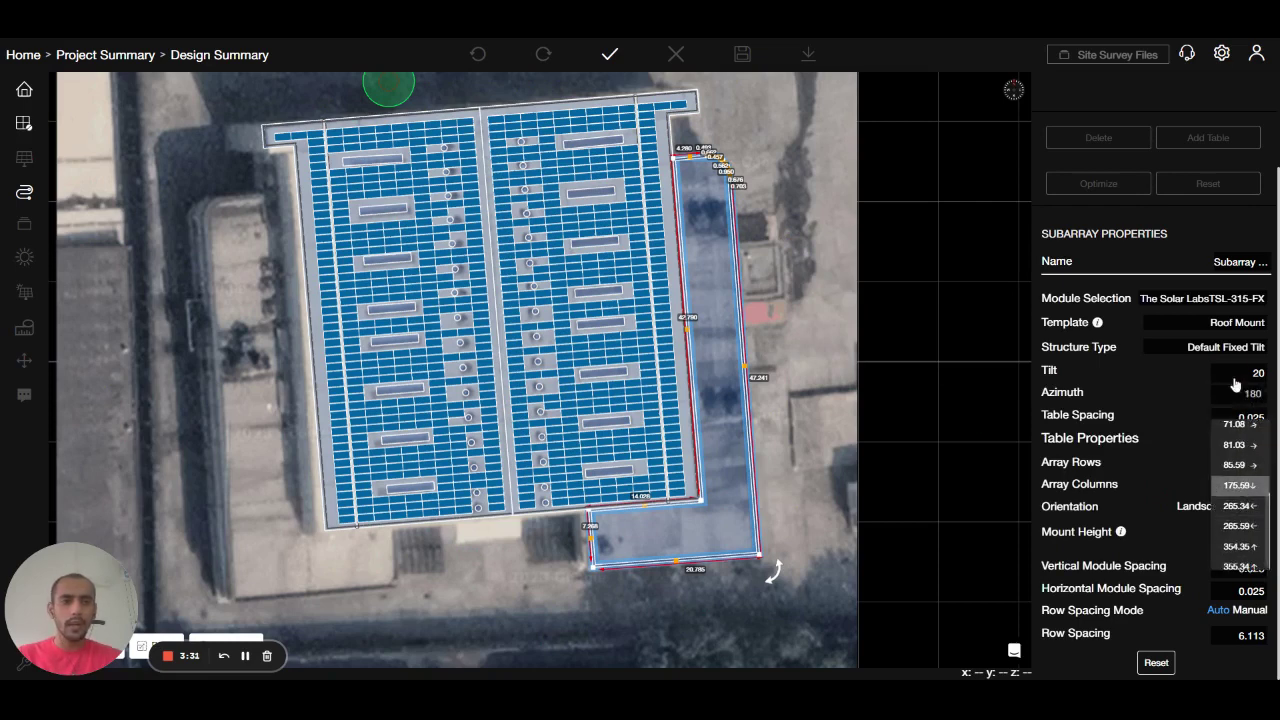
{"action": "left_click", "coordinate": [1218, 296]}
{"action": "scroll", "coordinate": [1103, 384], "scroll_direction": "down", "scroll_amount": 2}
{"action": "scroll", "coordinate": [1103, 384], "scroll_direction": "up", "scroll_amount": 2}
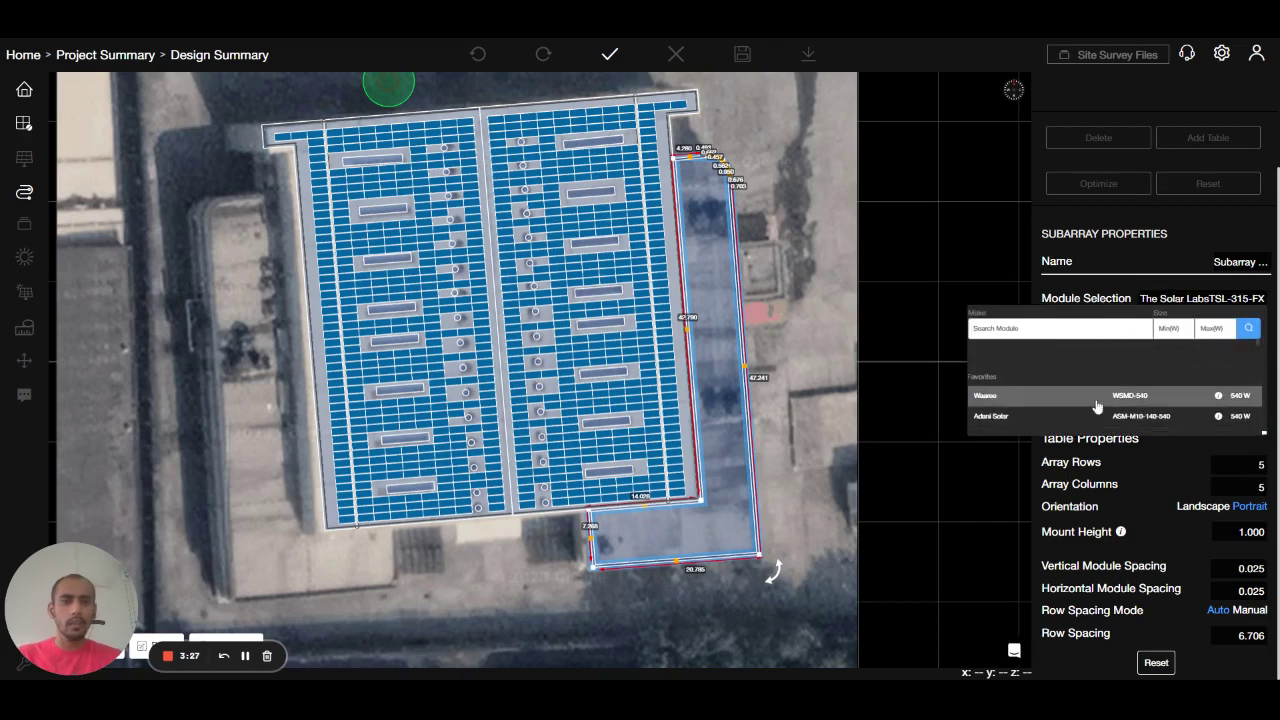
Choose the Waaree WSMD-540 module for the tables and zoom into the roof strip.
{"action": "left_click", "coordinate": [1185, 397]}
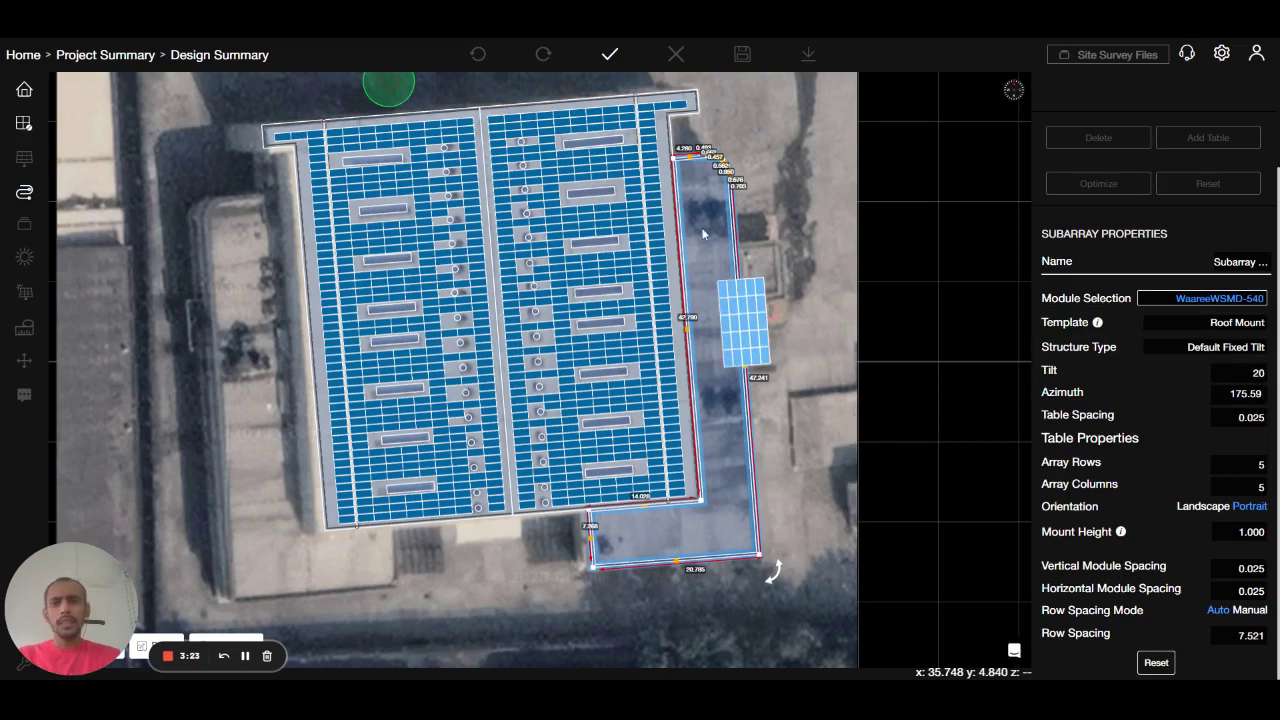
{"action": "scroll", "coordinate": [722, 275], "scroll_direction": "up", "scroll_amount": 2}
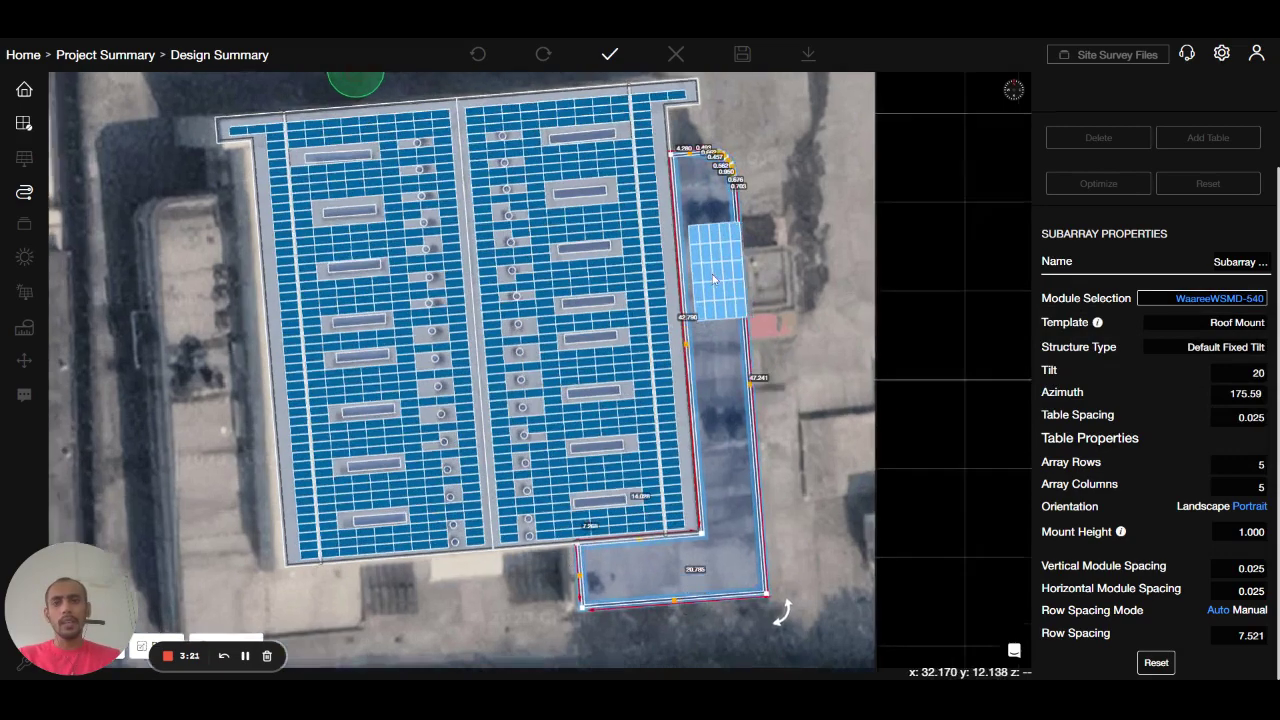
{"action": "scroll", "coordinate": [714, 284], "scroll_direction": "up", "scroll_amount": 3}
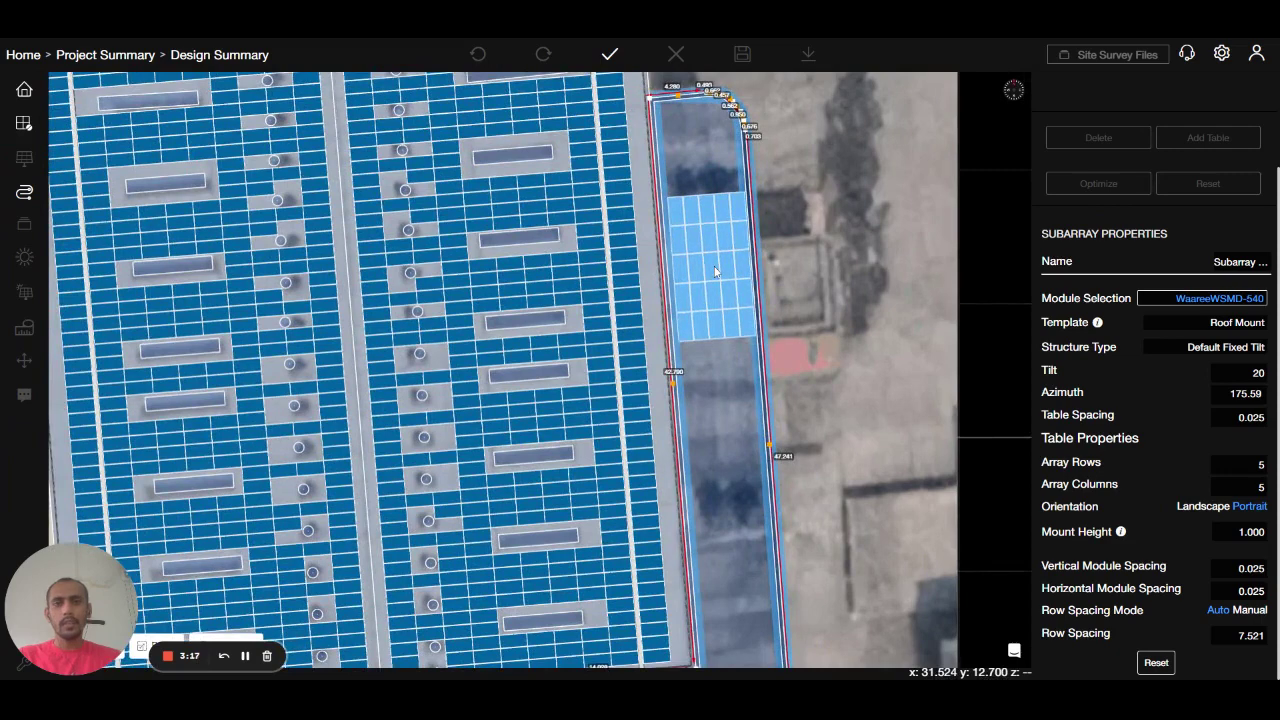
{"action": "scroll", "coordinate": [718, 161], "scroll_direction": "down", "scroll_amount": 3}
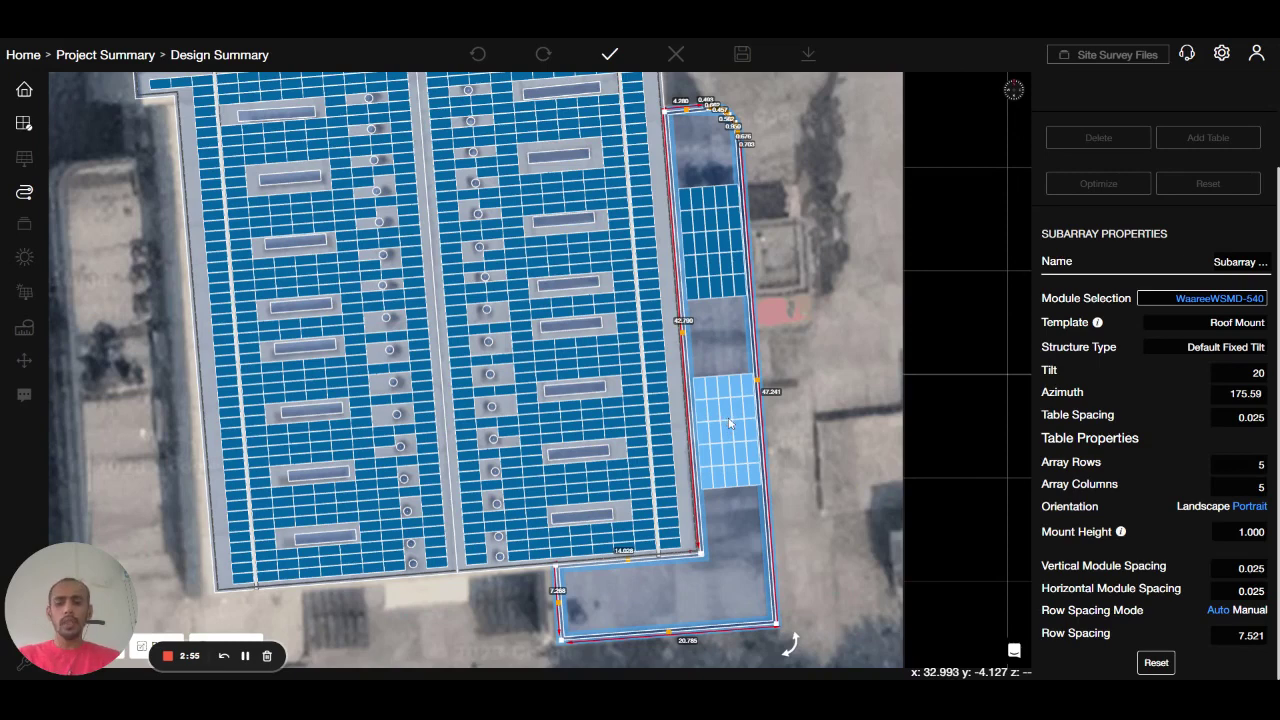
Drag the 5×5 tables into position along the narrow lower roof strip.
{"action": "left_click_drag", "start_coordinate": [724, 430], "coordinate": [744, 362]}
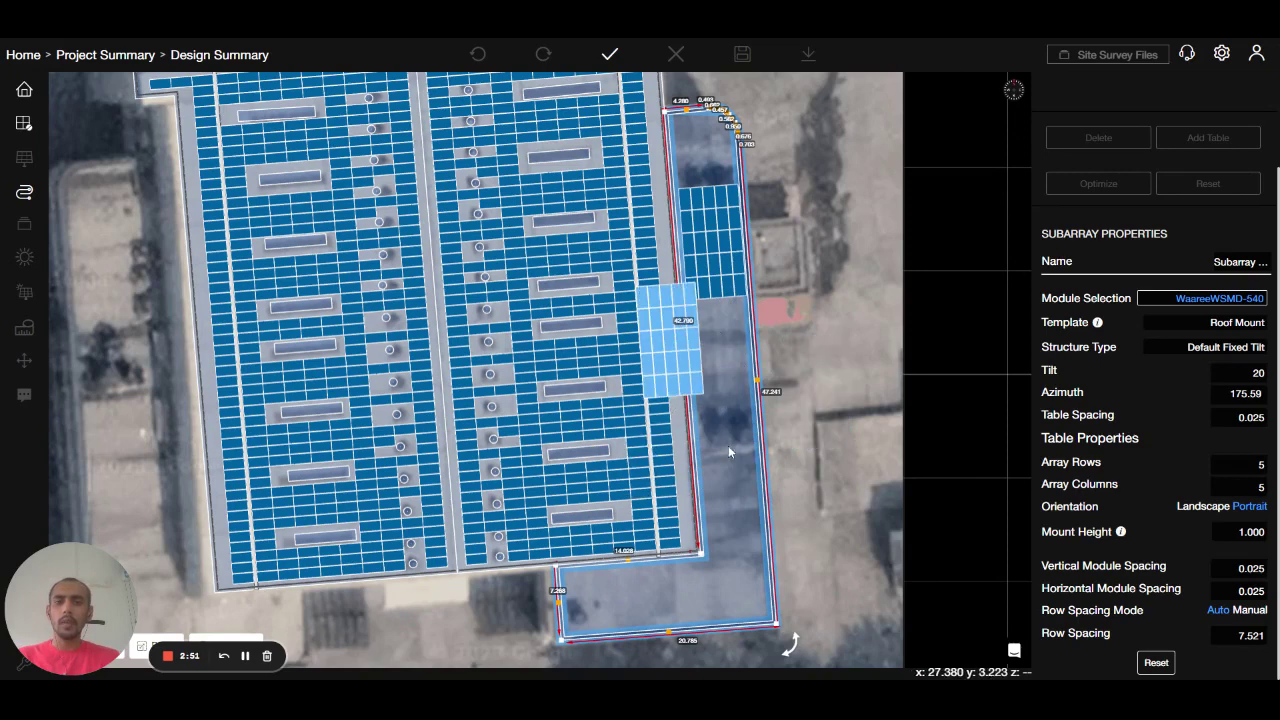
{"action": "left_click_drag", "start_coordinate": [734, 458], "coordinate": [755, 550]}
{"action": "left_click_drag", "start_coordinate": [700, 200], "coordinate": [614, 64]}
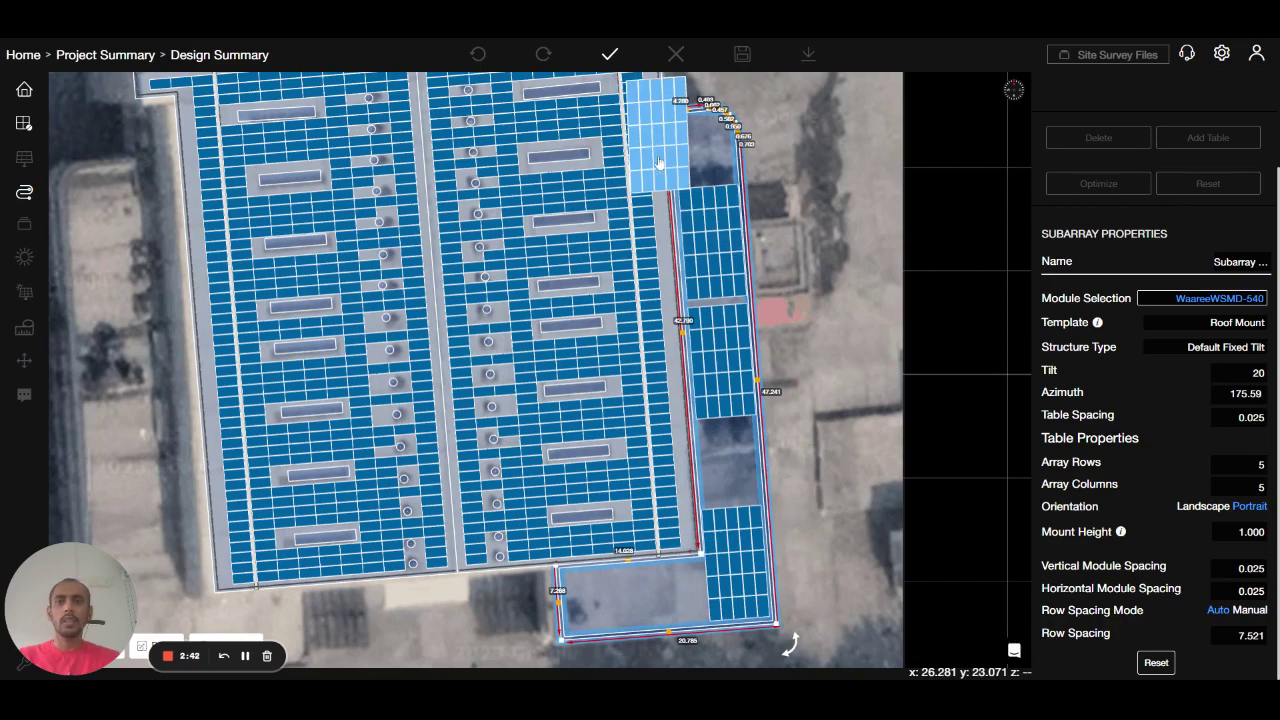
{"action": "left_click", "coordinate": [612, 57]}
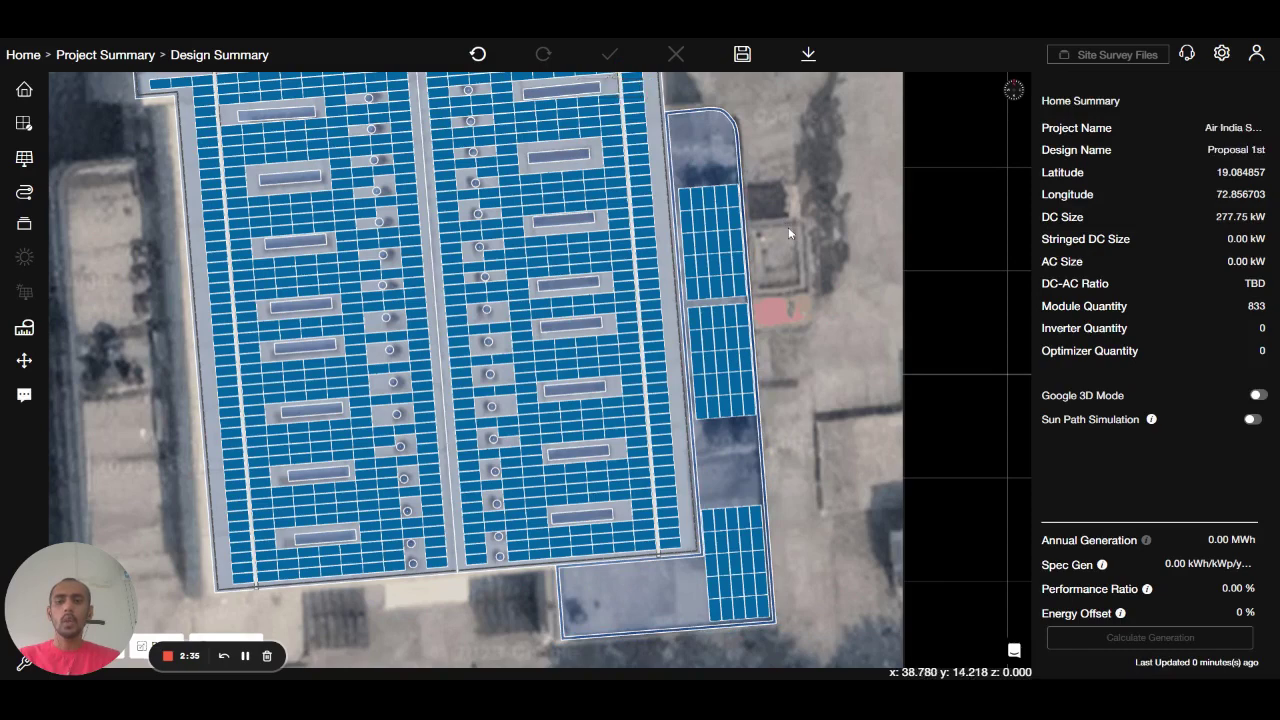
{"action": "key", "text": "3"}
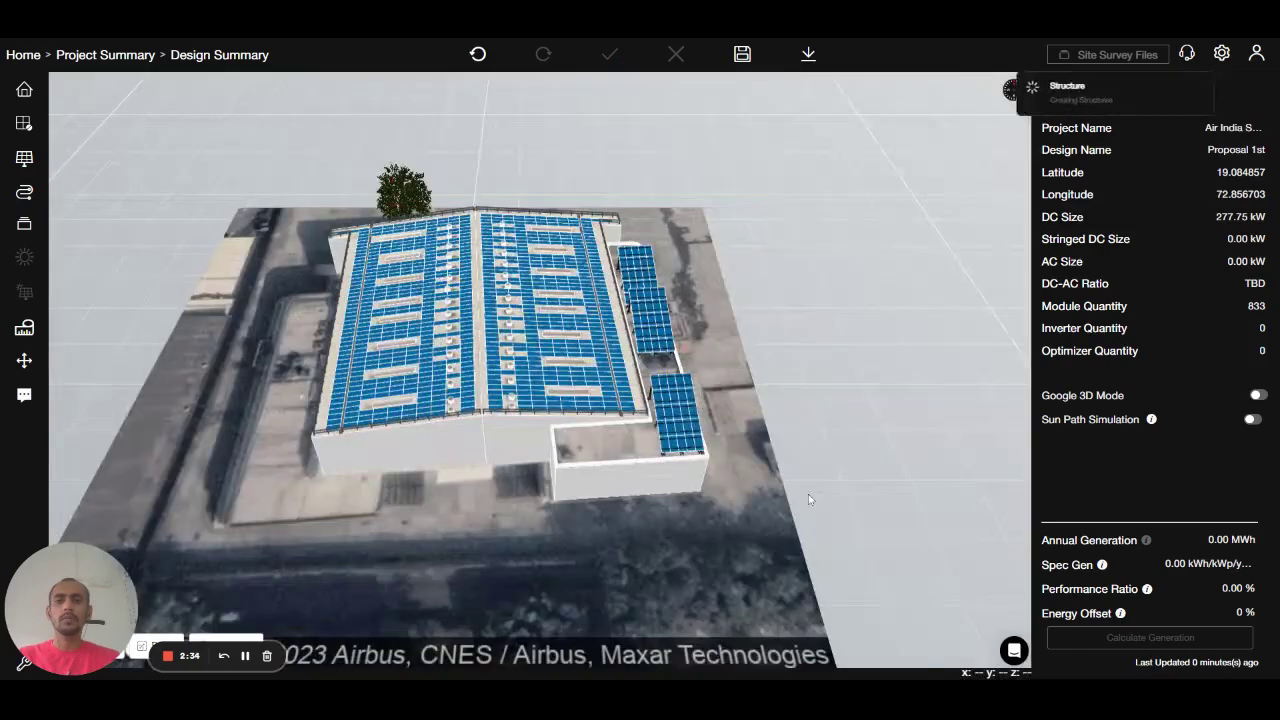
{"action": "left_click_drag", "start_coordinate": [812, 516], "coordinate": [619, 427]}
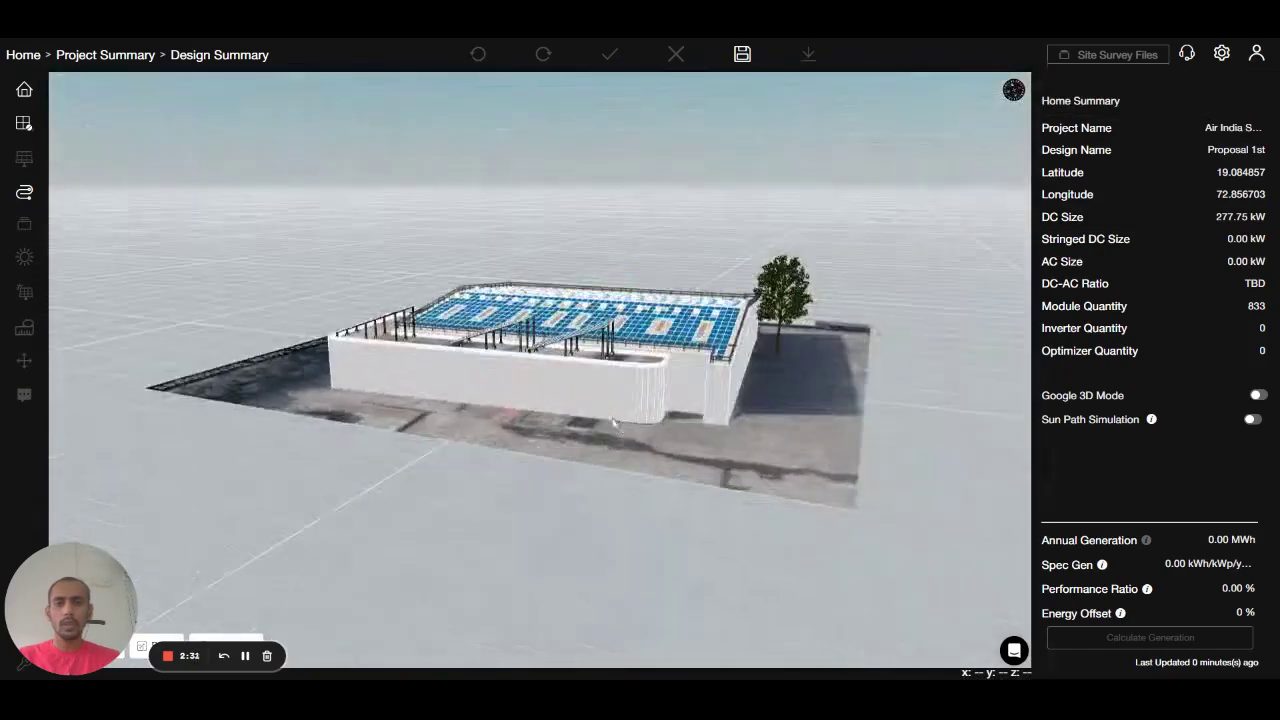
{"action": "scroll", "coordinate": [415, 346], "scroll_direction": "up", "scroll_amount": 10}
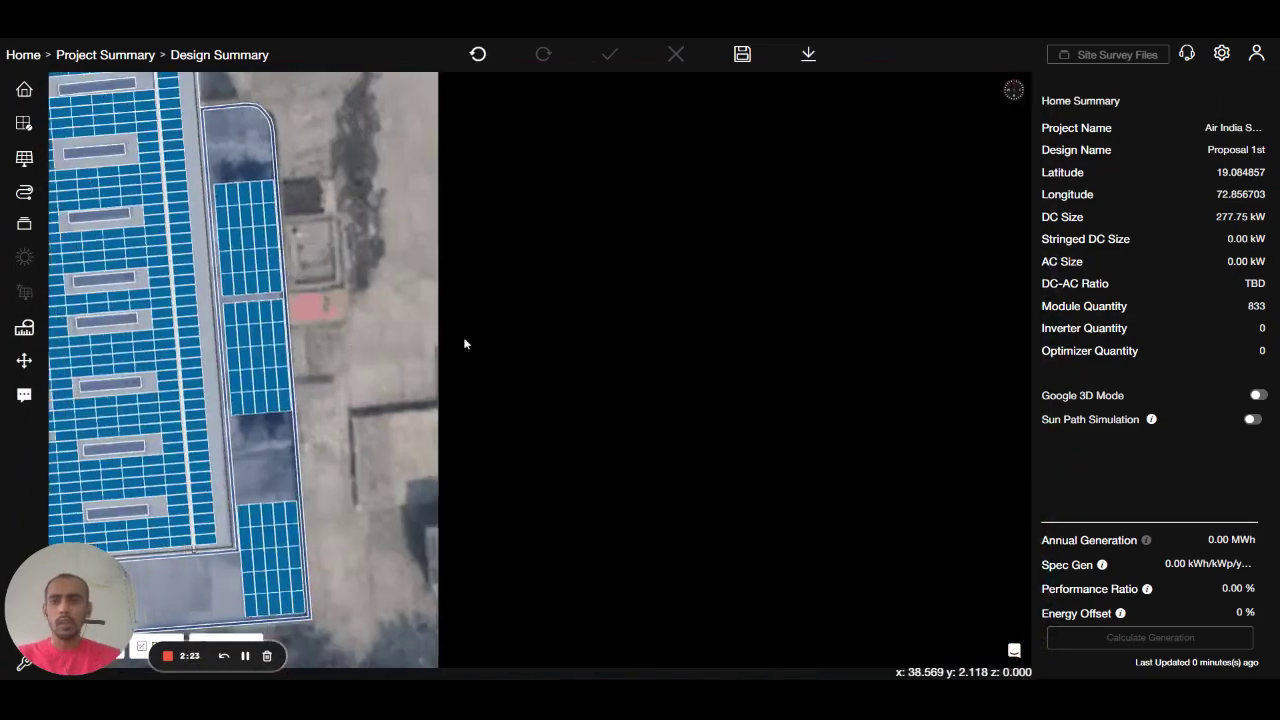
Box-select the lower-right 25-module table and delete it.
{"action": "scroll", "coordinate": [820, 318], "scroll_direction": "down", "scroll_amount": 3}
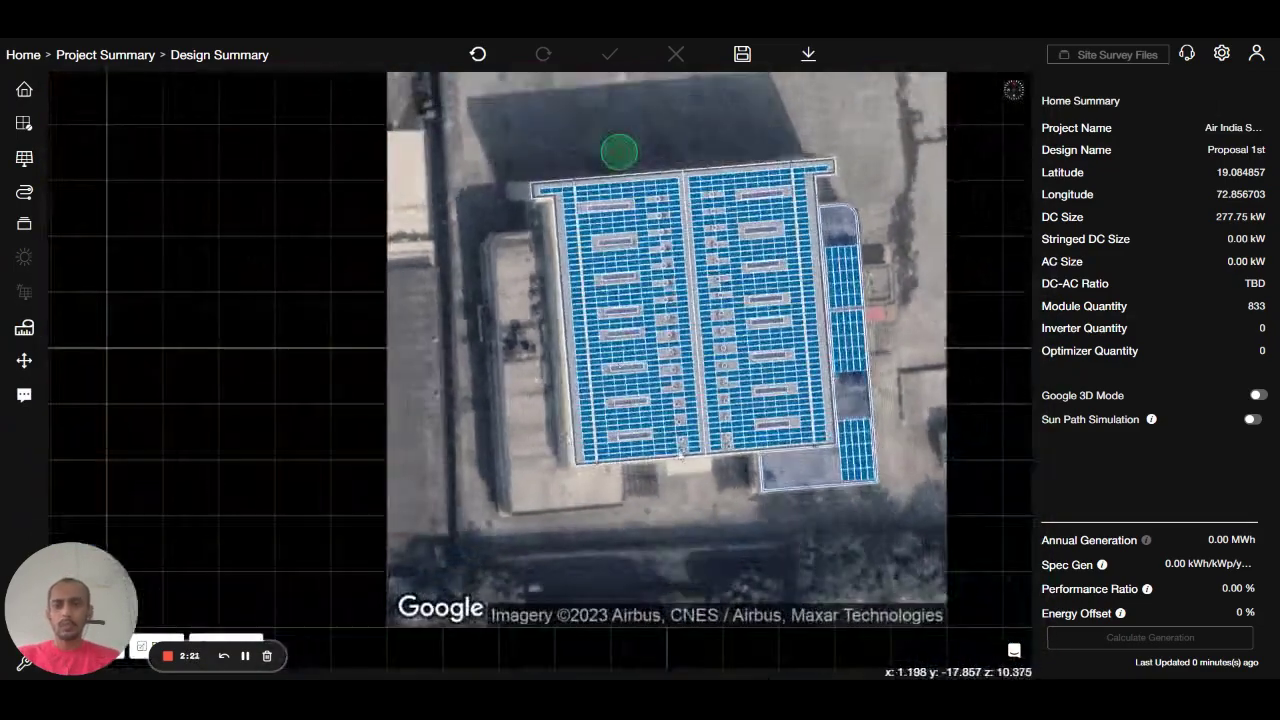
{"action": "left_click_drag", "start_coordinate": [805, 487], "coordinate": [693, 450]}
{"action": "left_click_drag", "start_coordinate": [690, 372], "coordinate": [803, 506]}
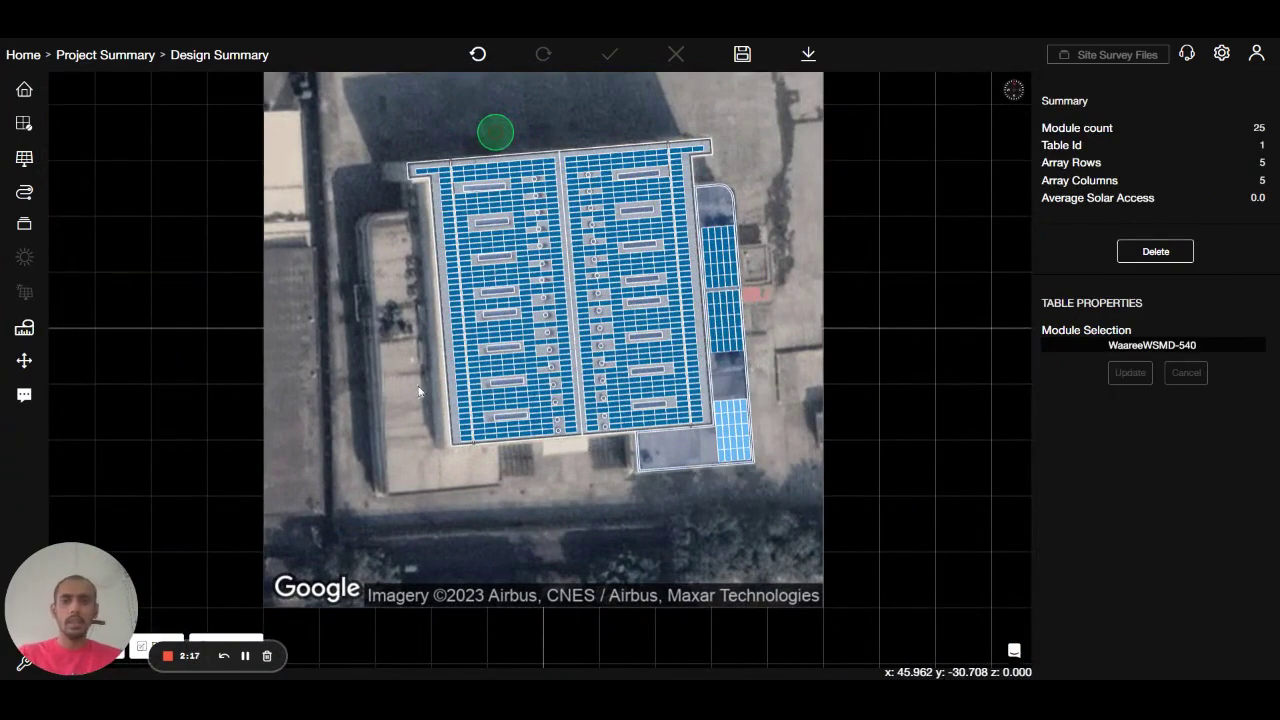
{"action": "key", "text": "Delete"}
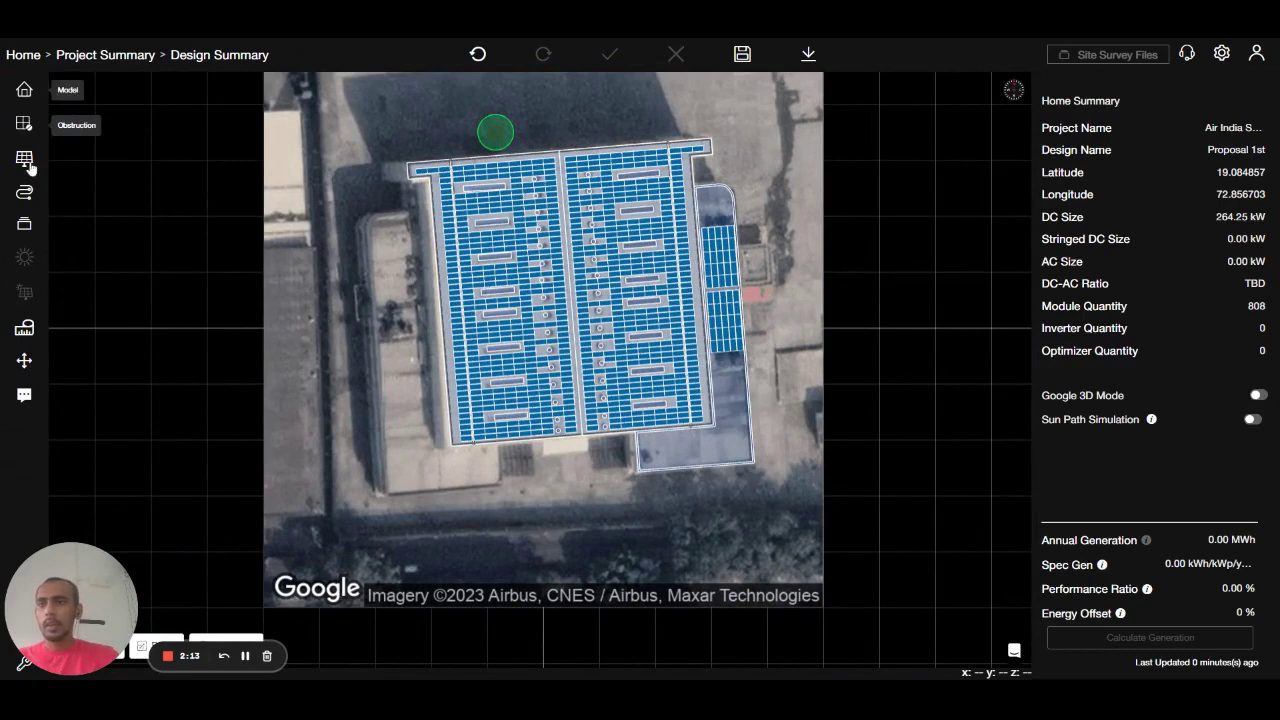
Try Add Table mode with the suggested azimuths, then complete it without adding tables.
{"action": "mouse_move", "coordinate": [43, 172]}
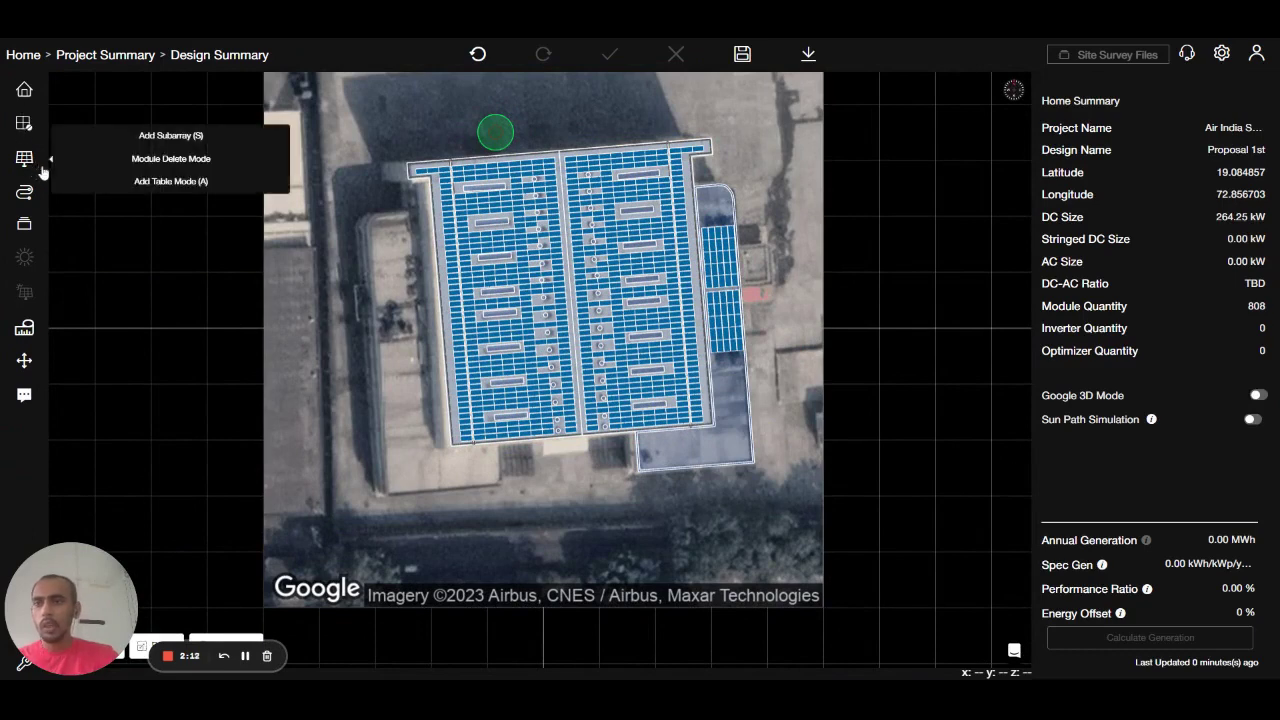
{"action": "left_click", "coordinate": [201, 183]}
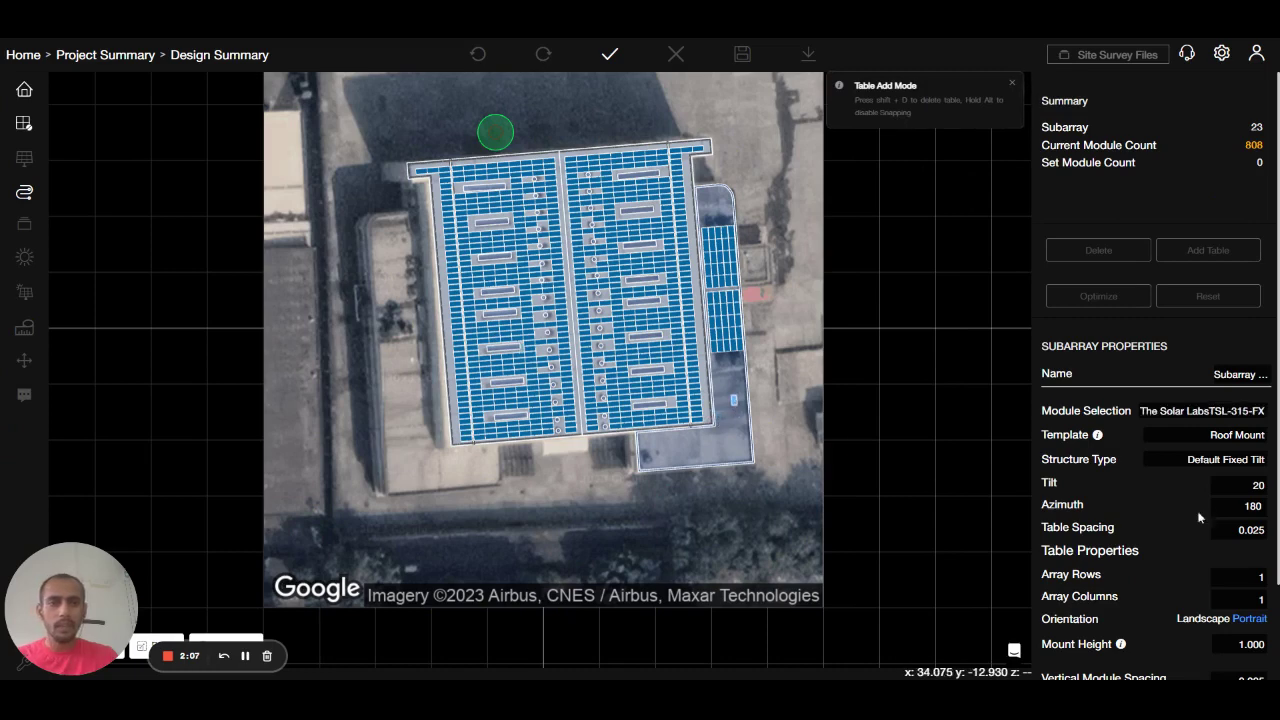
{"action": "left_click", "coordinate": [1241, 508]}
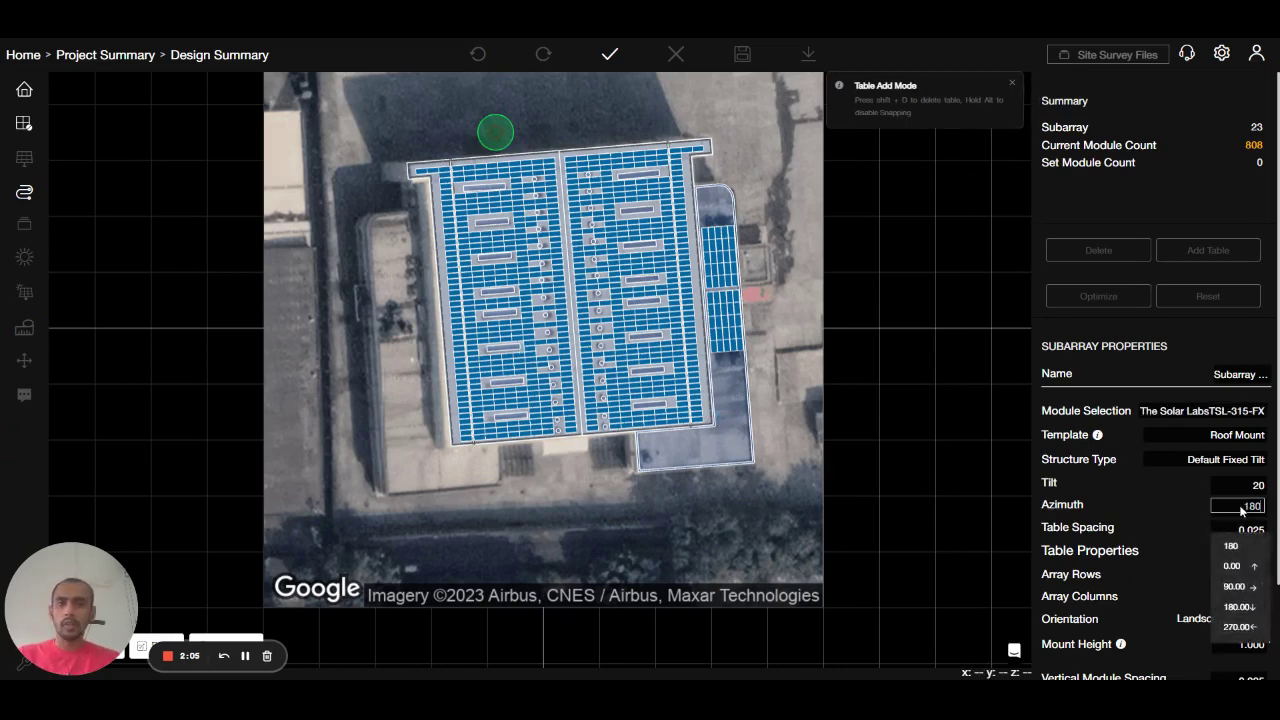
{"action": "left_click", "coordinate": [1254, 510]}
{"action": "left_click", "coordinate": [1254, 510]}
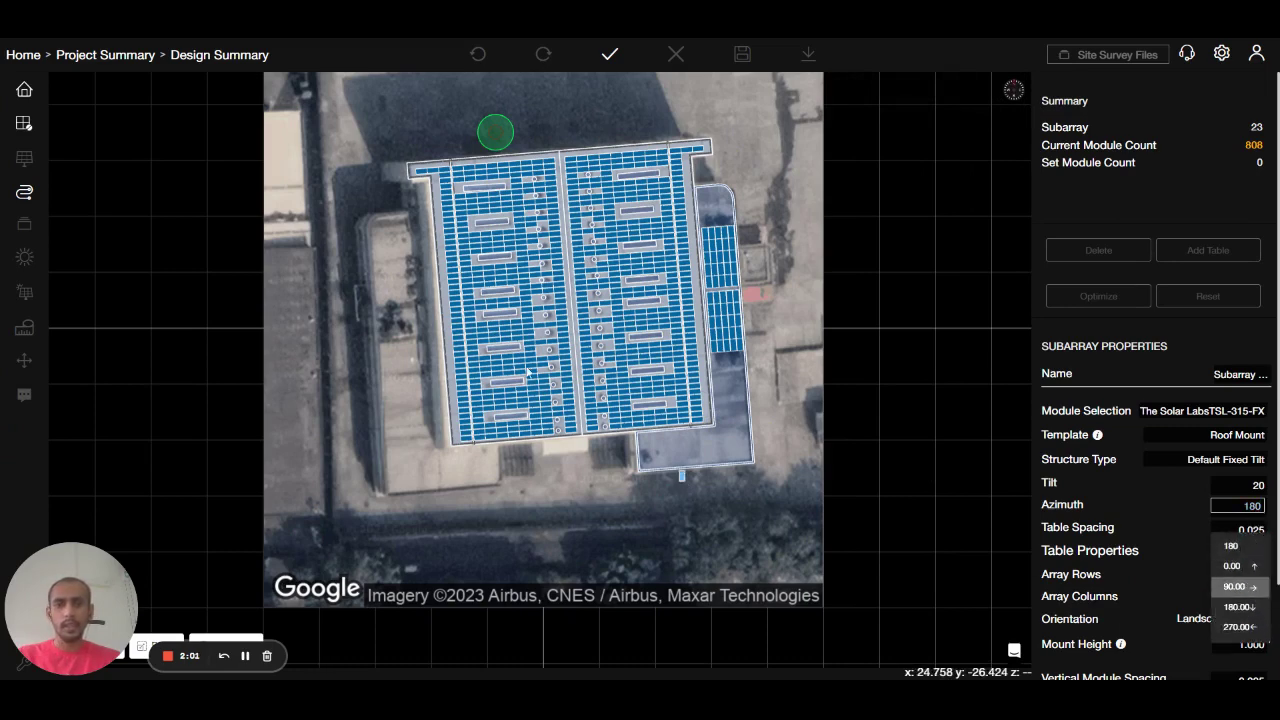
{"action": "left_click", "coordinate": [618, 70]}
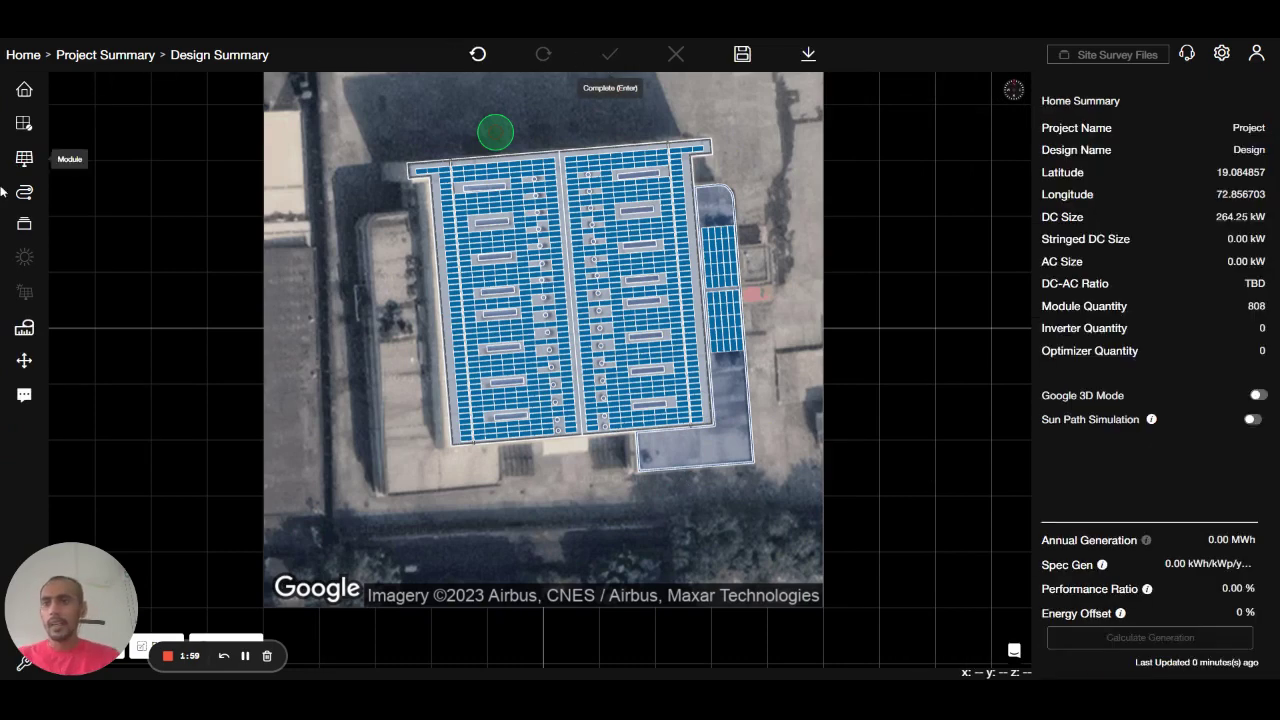
{"action": "left_click", "coordinate": [30, 174]}
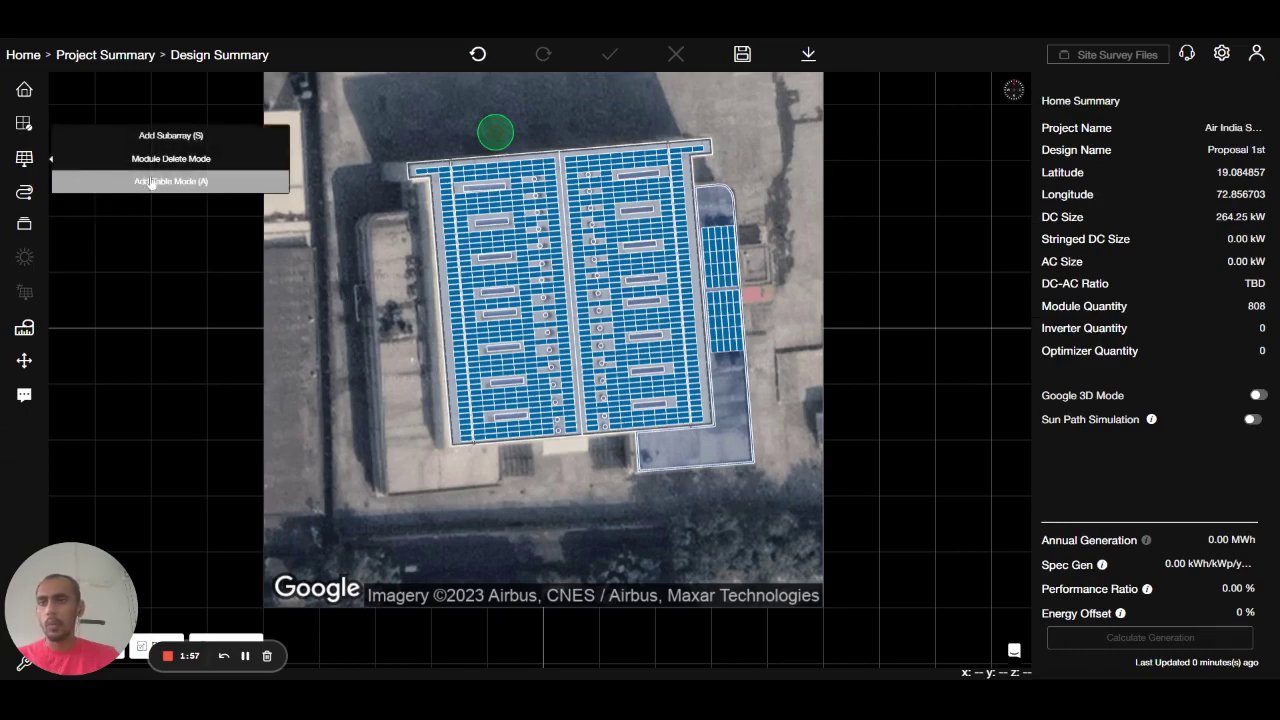
Trace the five corners of the lower L-shaped roof as a new subarray and close the outline.
{"action": "key", "text": "s"}
{"action": "scroll", "coordinate": [663, 375], "scroll_direction": "up", "scroll_amount": 5}
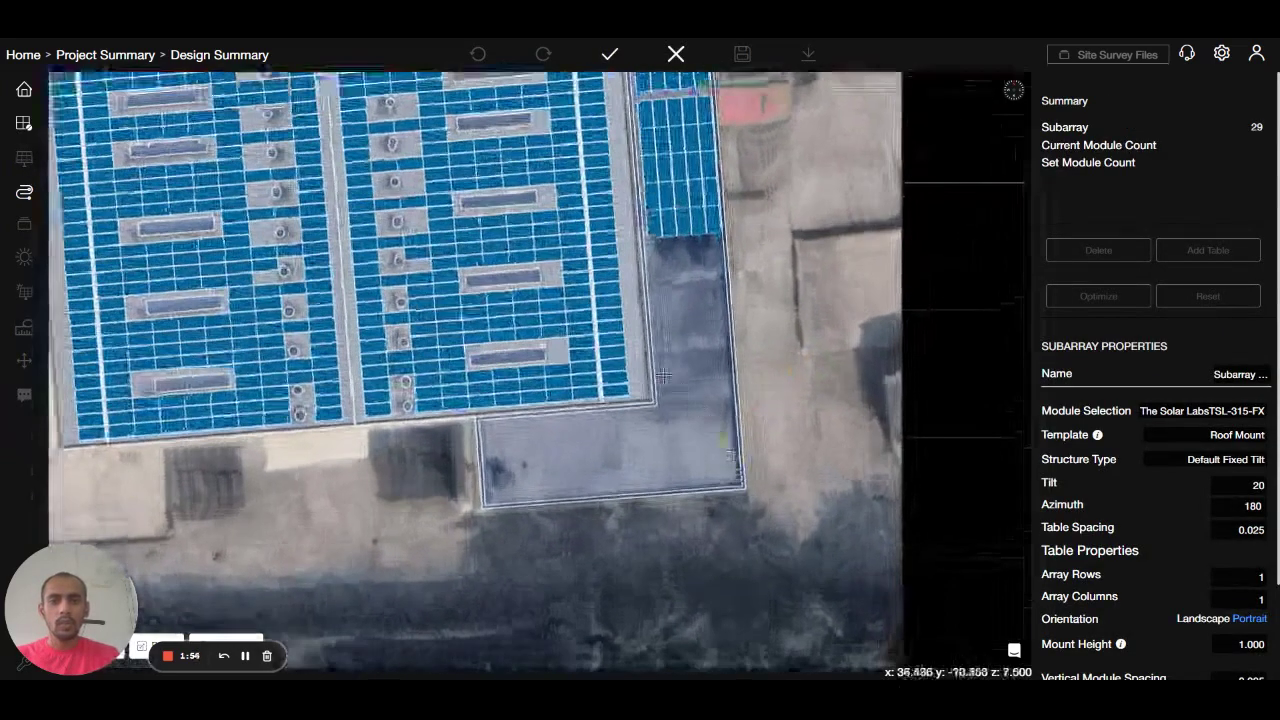
{"action": "left_click", "coordinate": [652, 277]}
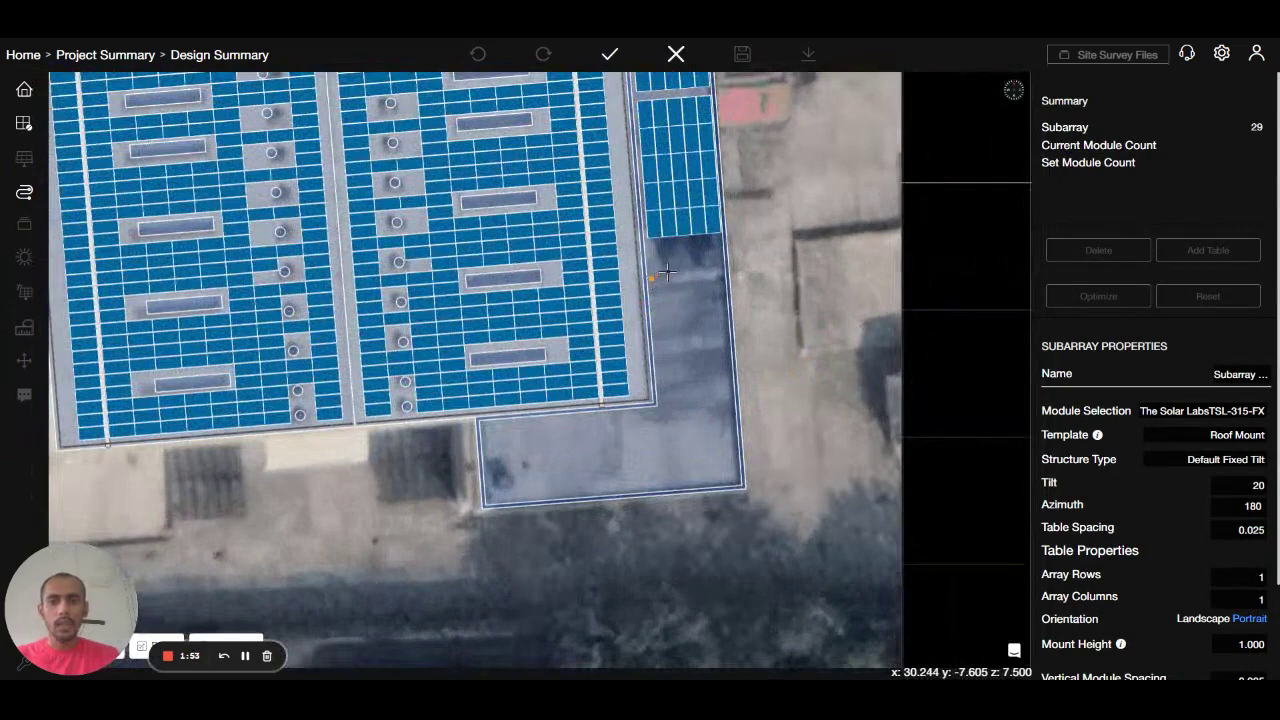
{"action": "left_click", "coordinate": [729, 272]}
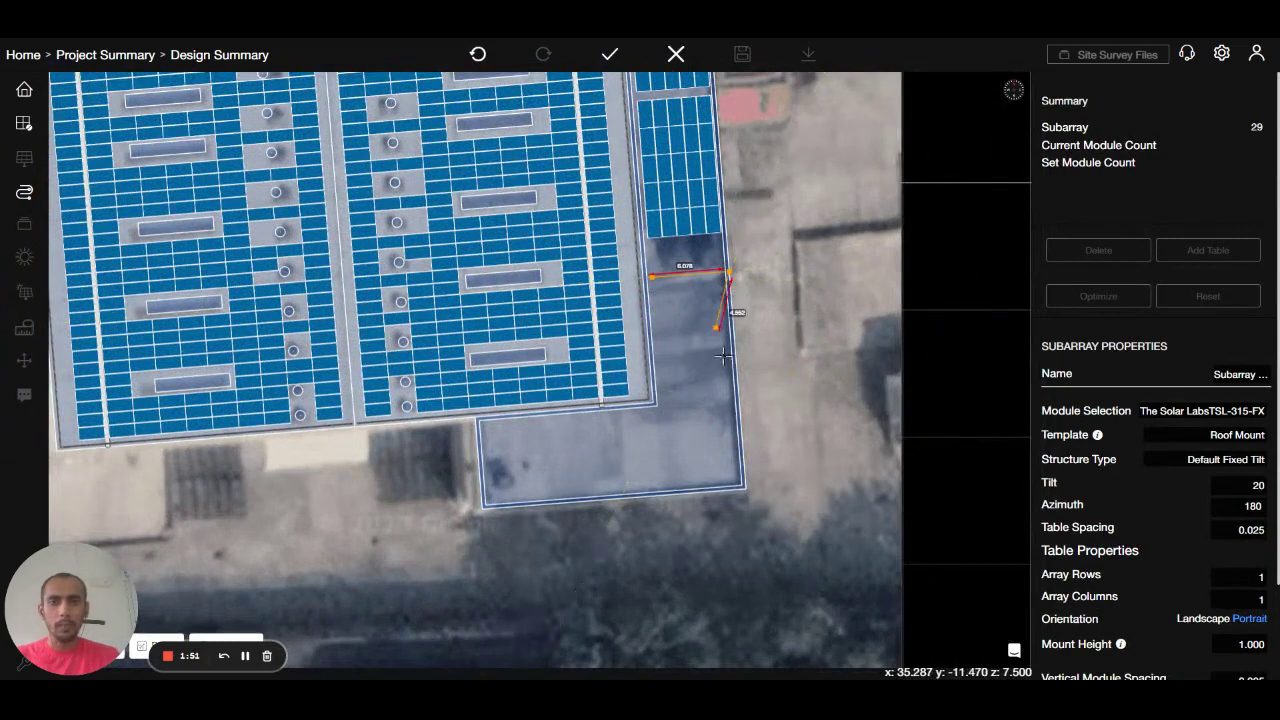
{"action": "left_click", "coordinate": [746, 489]}
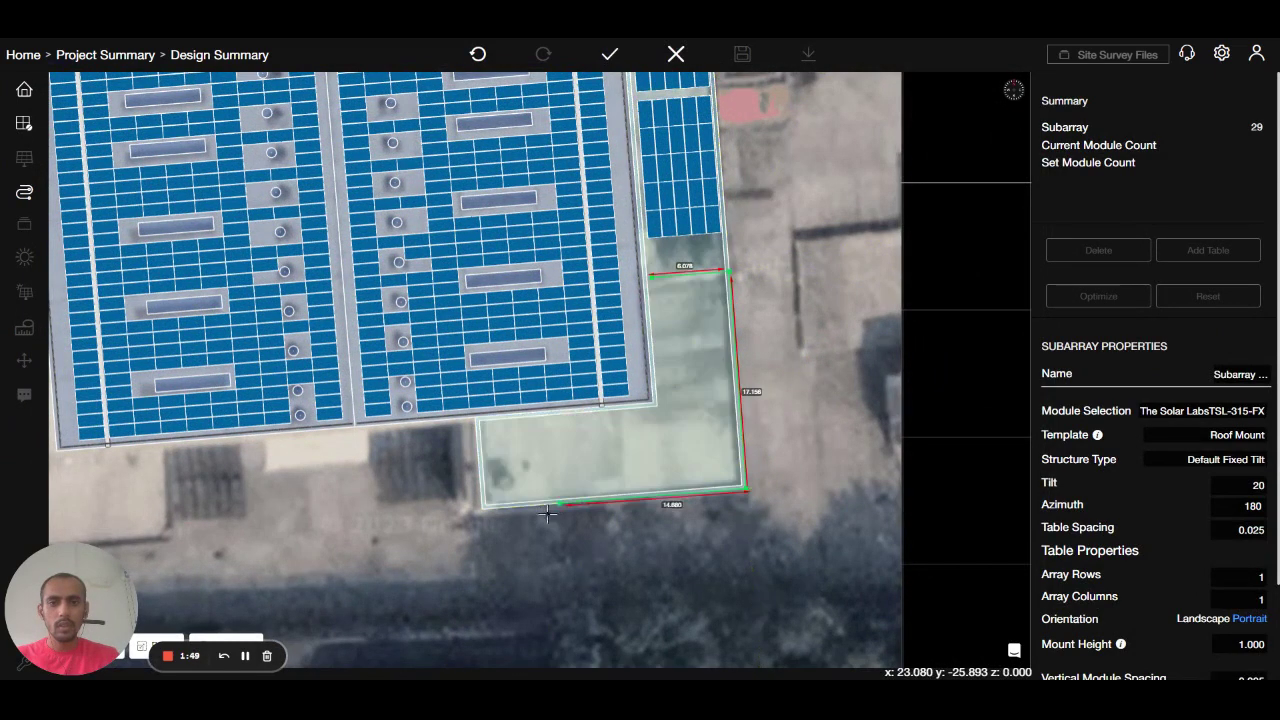
{"action": "left_click", "coordinate": [491, 488]}
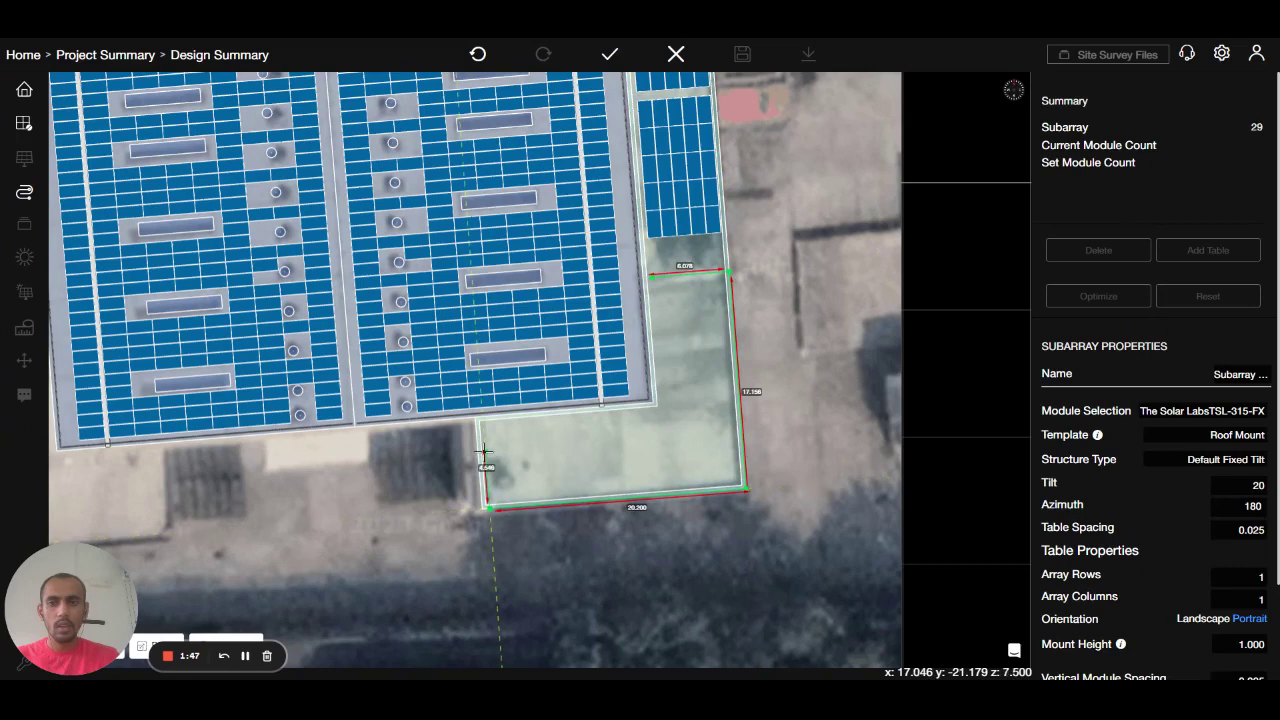
{"action": "left_click", "coordinate": [482, 424]}
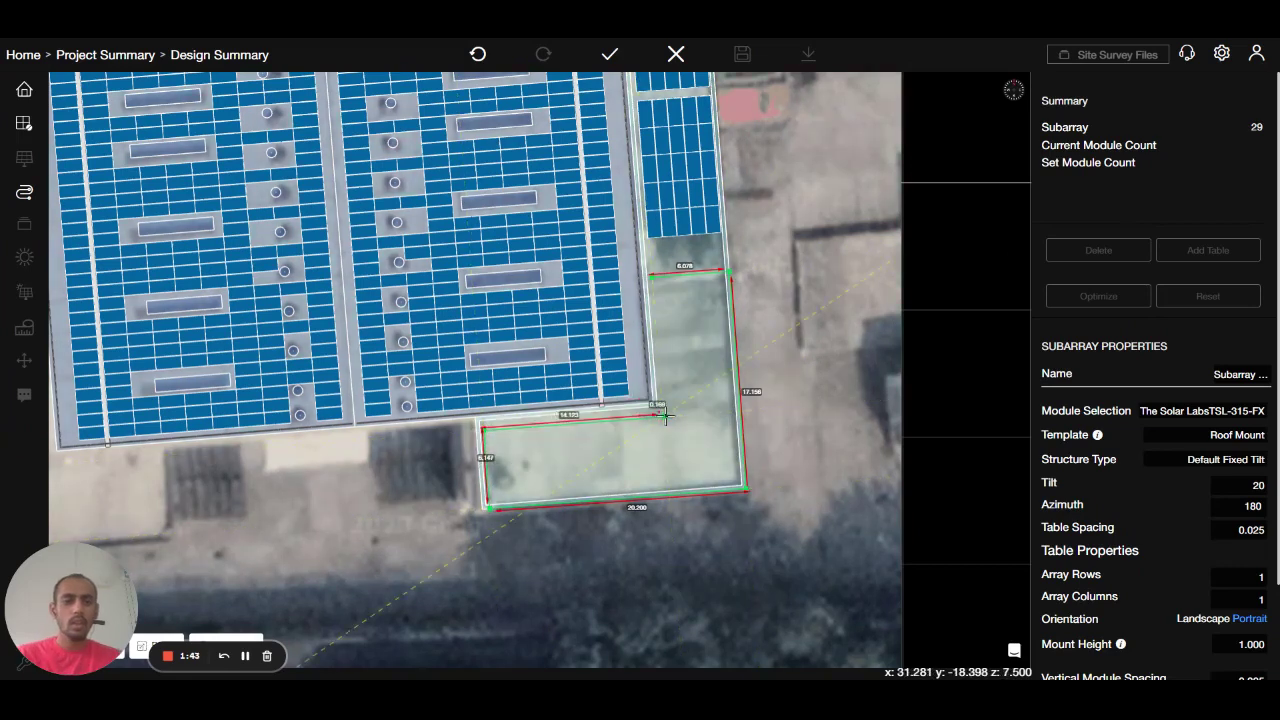
{"action": "double_click", "coordinate": [663, 417]}
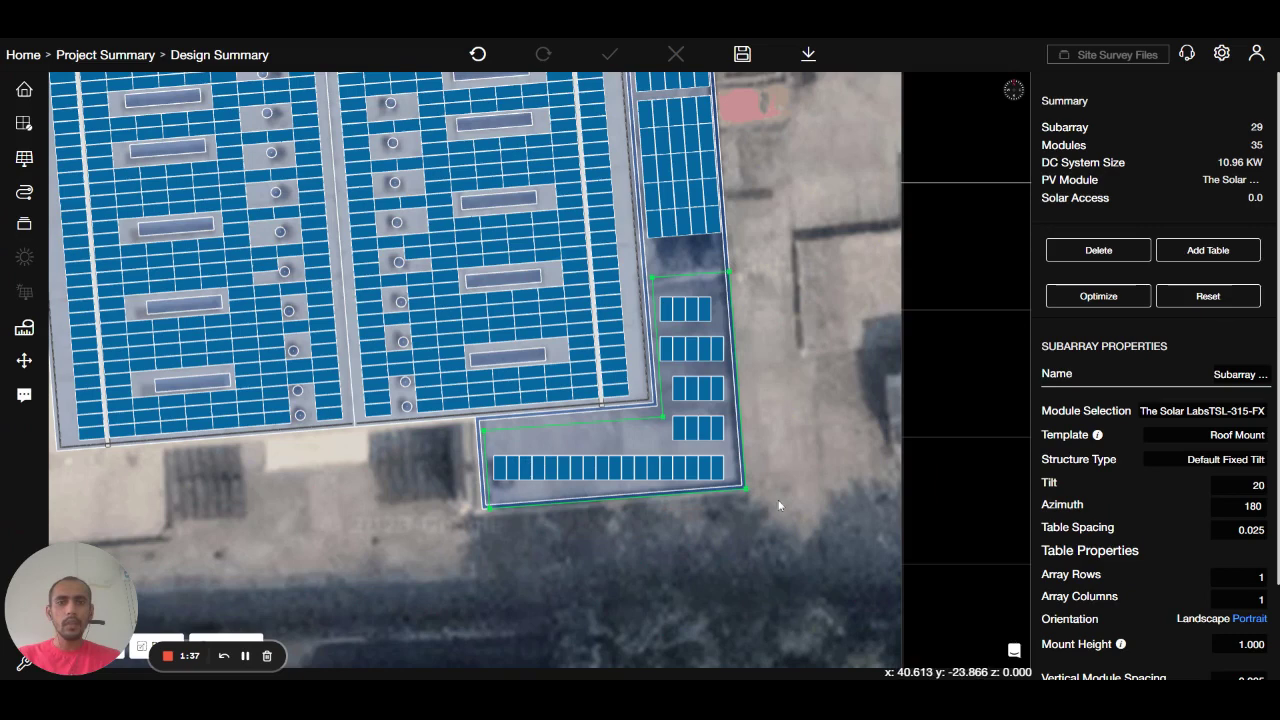
Change the new subarray's azimuth to 175.59 and deselect to see the 861-module total.
{"action": "scroll", "coordinate": [1252, 395], "scroll_direction": "down", "scroll_amount": 2}
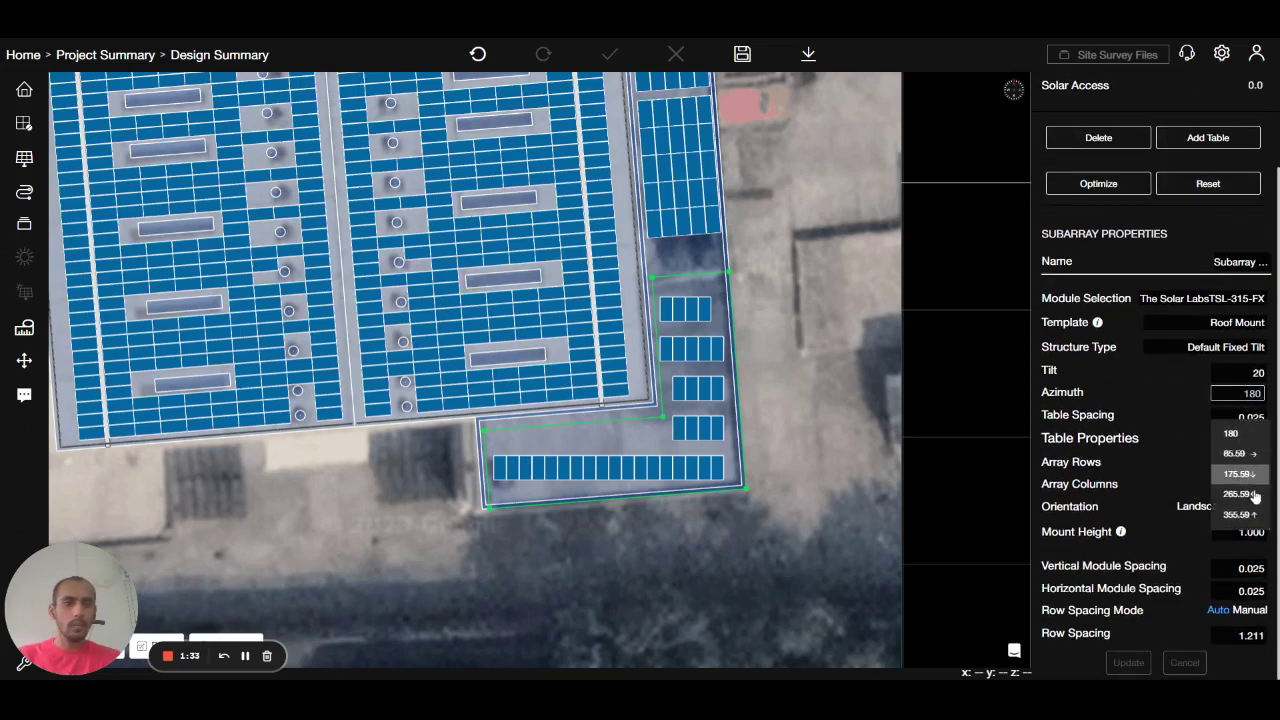
{"action": "left_click", "coordinate": [1246, 475]}
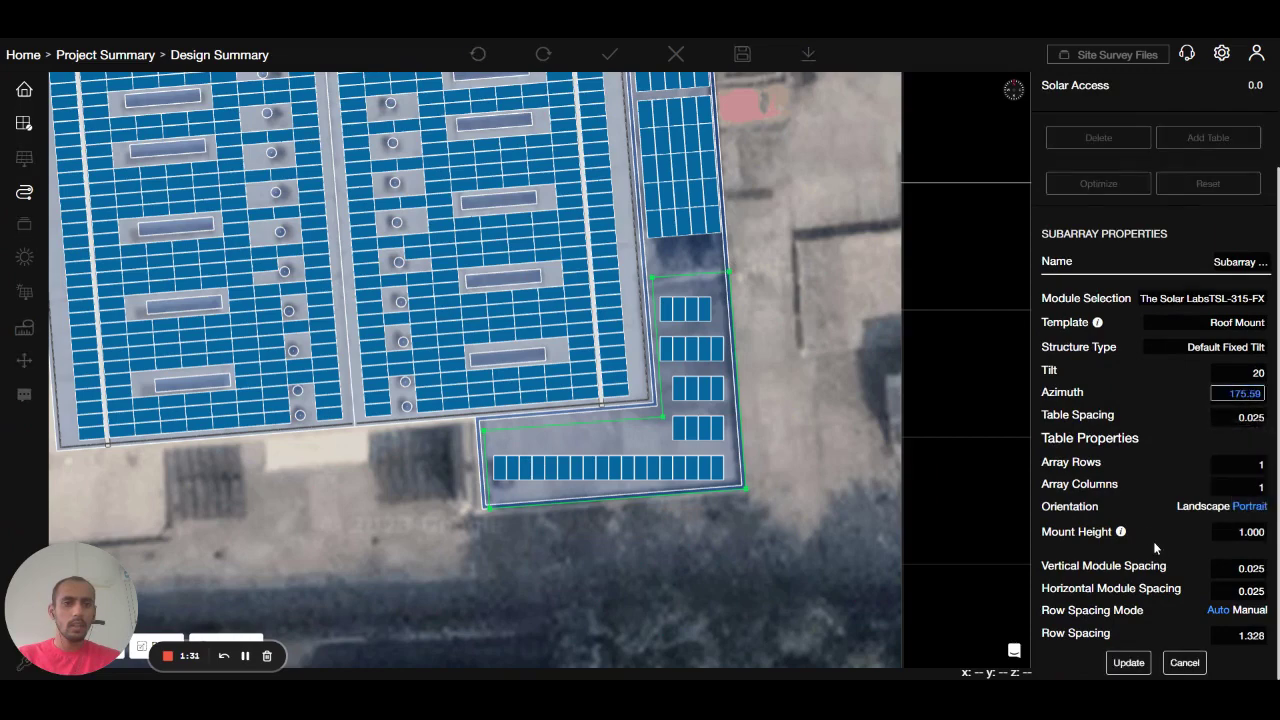
{"action": "key", "text": "Return"}
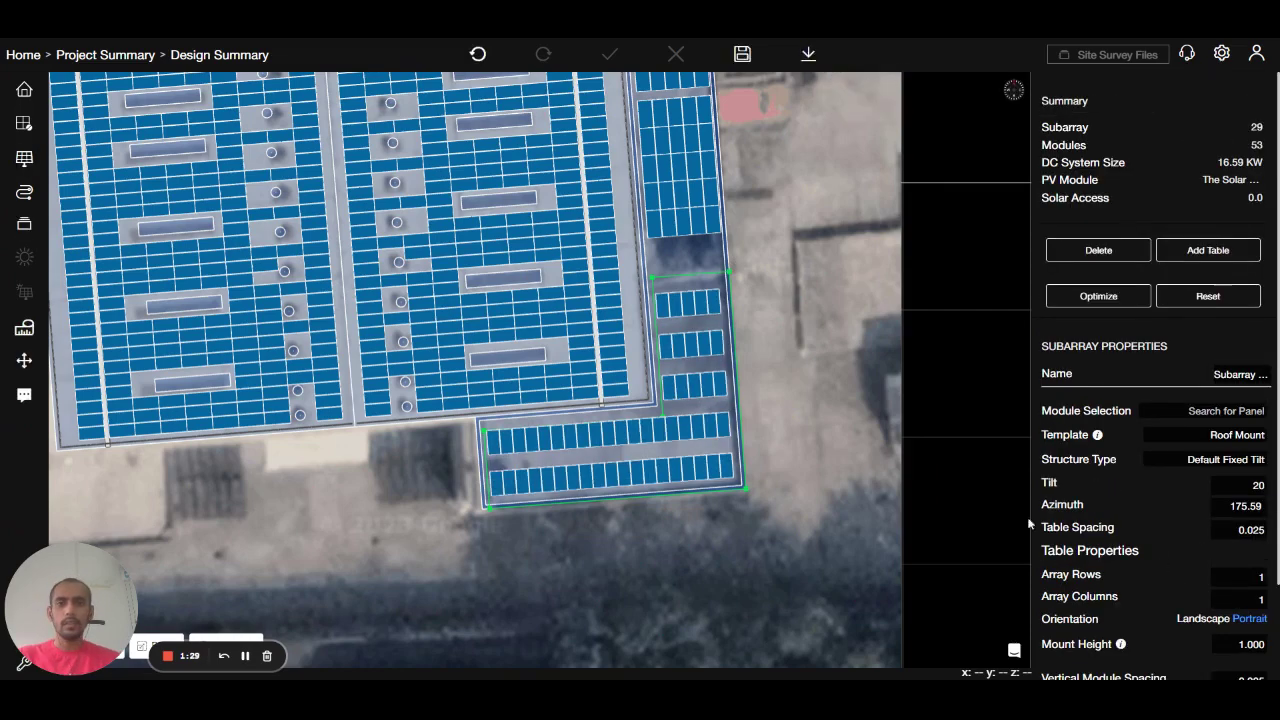
{"action": "left_click", "coordinate": [812, 477]}
{"action": "scroll", "coordinate": [802, 438], "scroll_direction": "down", "scroll_amount": 2}
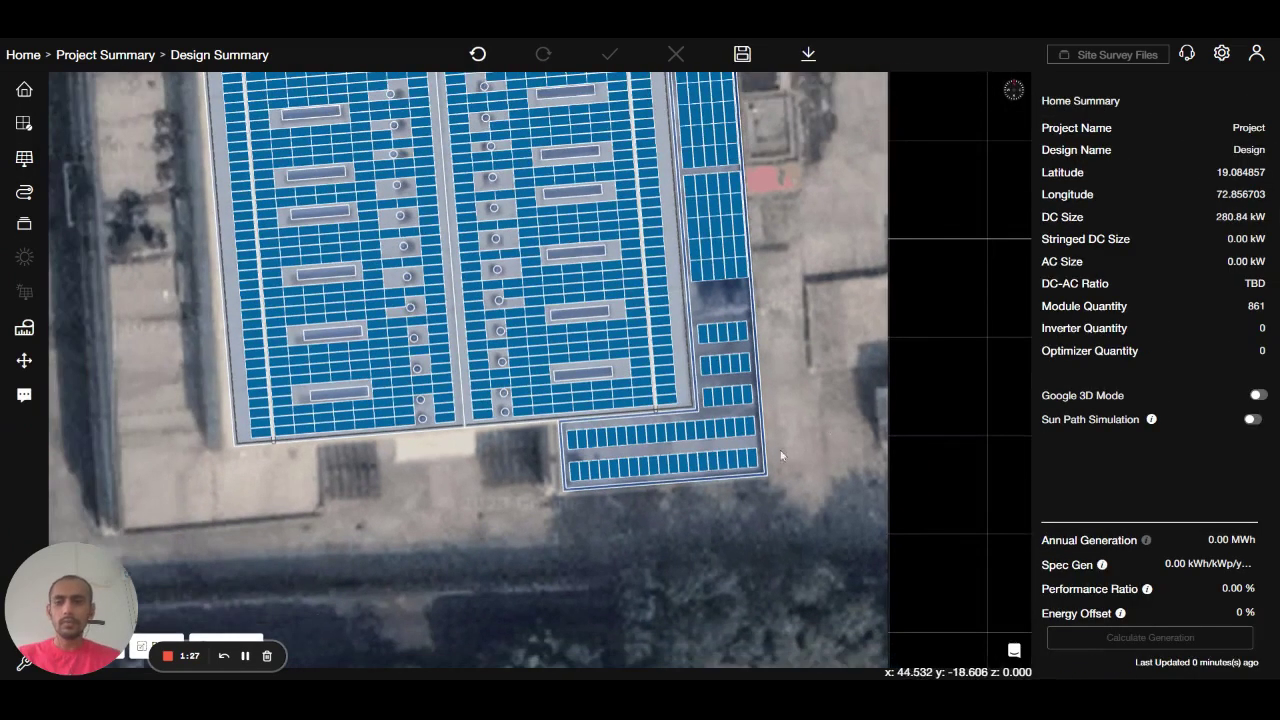